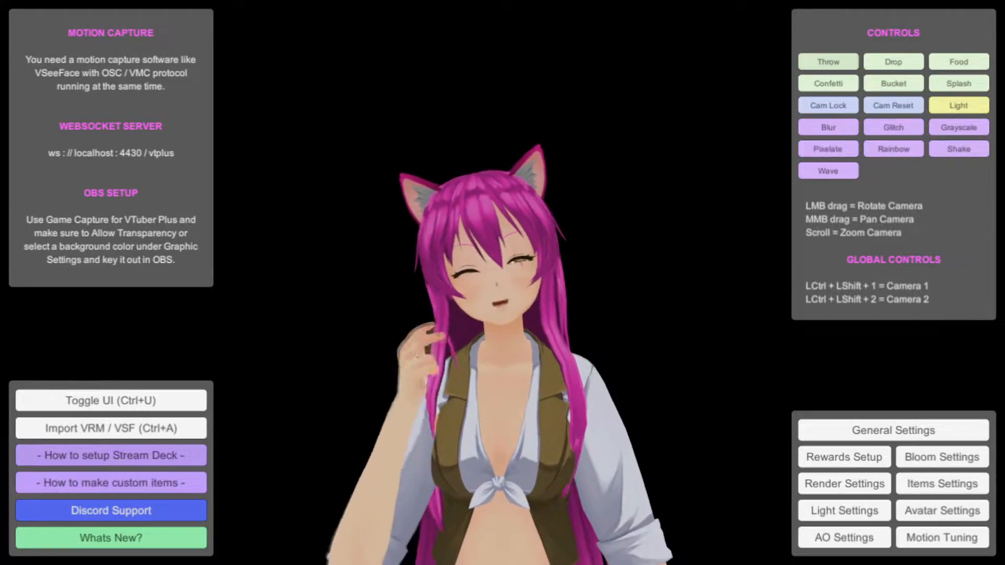
Step: Trigger the Throw and Drop effects on the avatar to preview them
left_click(828, 62)
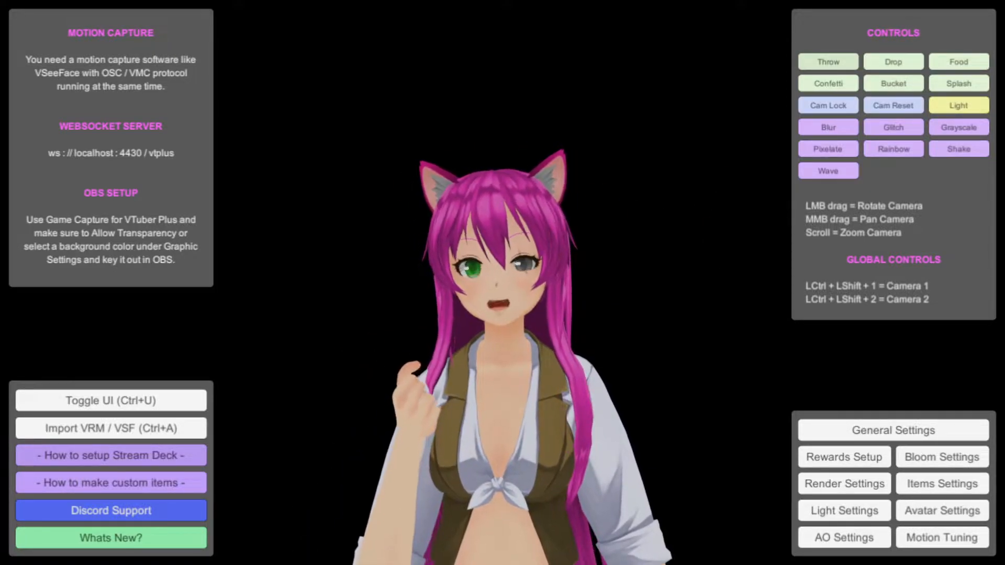
left_click(894, 62)
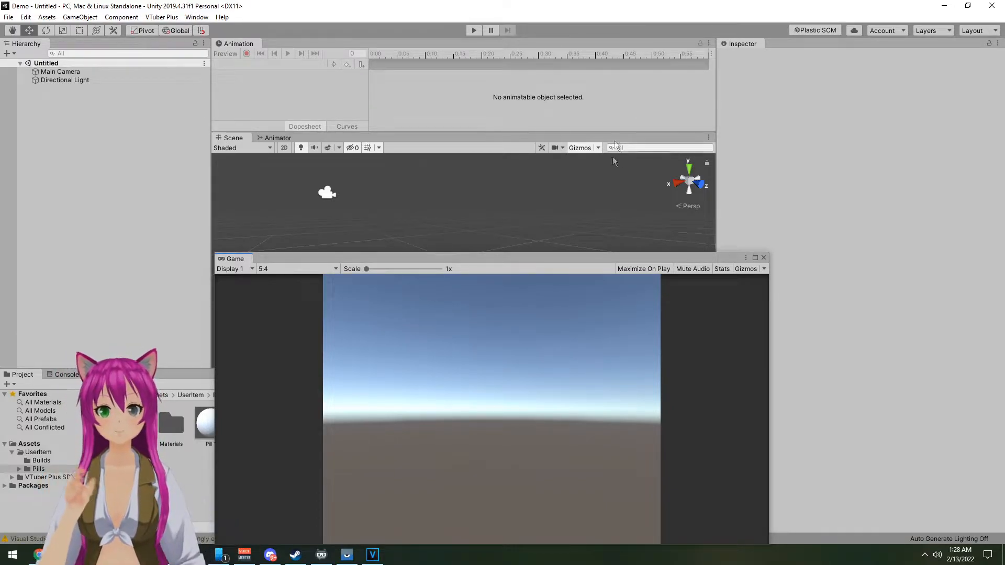
Step: Move the floating Game window out of the way and delete the UserItem and VTuber Plus SDK folders from Assets
left_click_drag(500, 260, 515, 532)
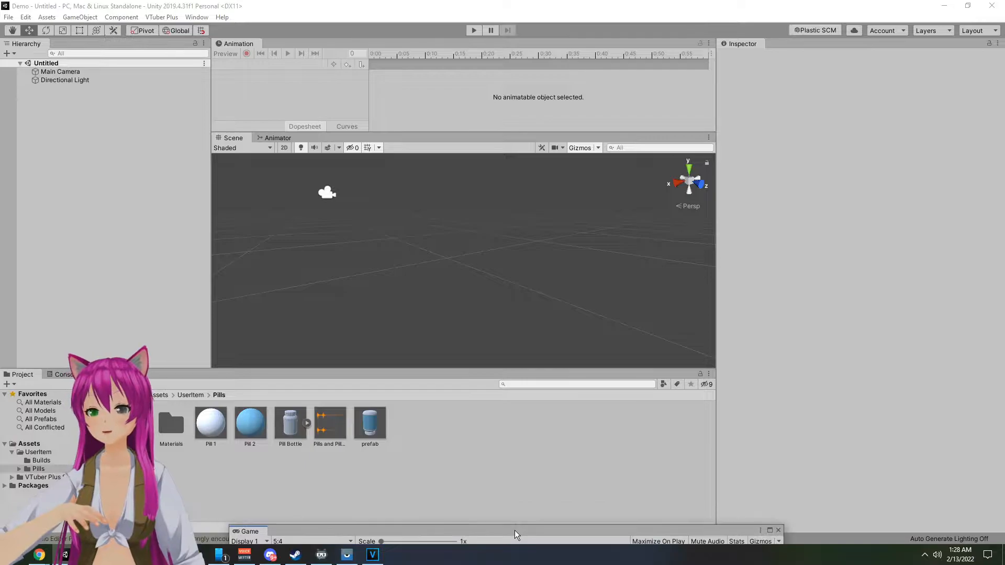
left_click(44, 452)
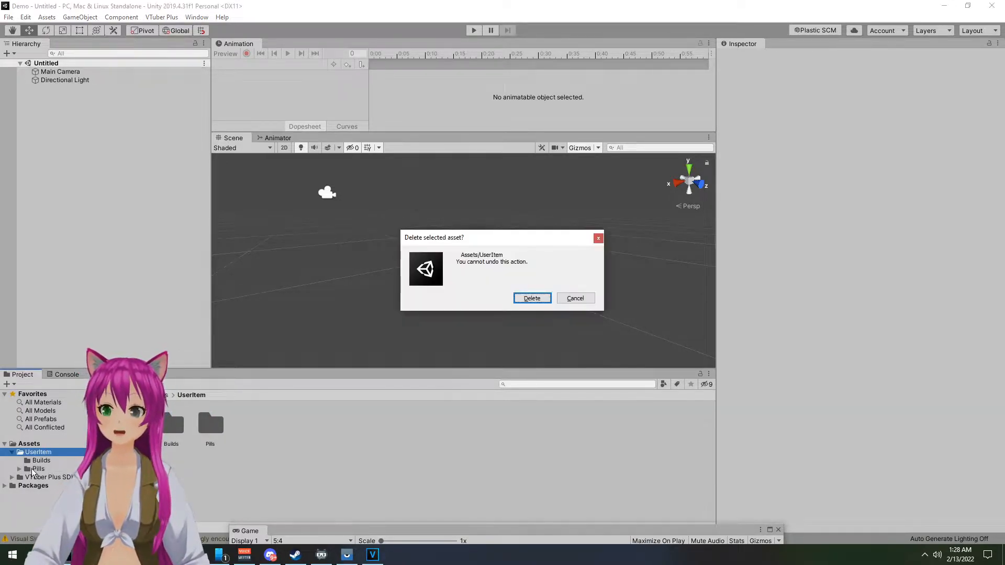
left_click(27, 453)
key("Delete")
key("Return")
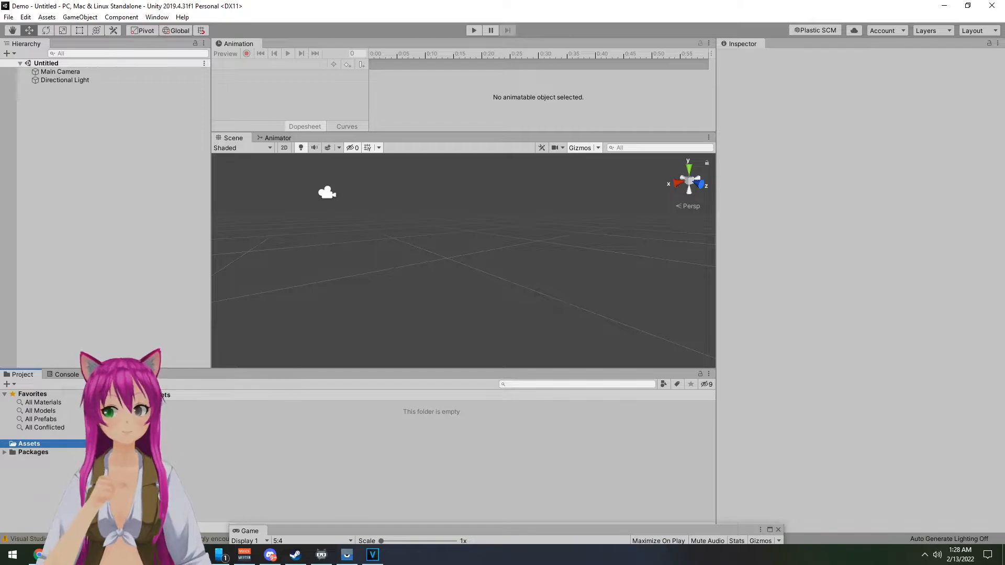
Step: Import the complete VTuber Plus SDK v1_5 package from the Demo - Delete folder into the Unity project
mouse_move(193, 555)
left_click(141, 510)
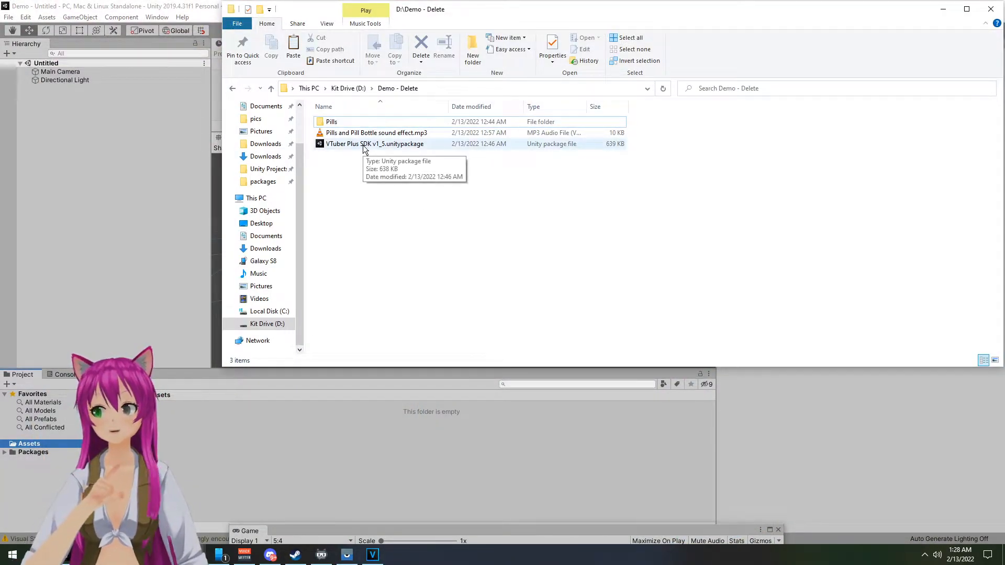
left_click_drag(365, 148, 281, 430)
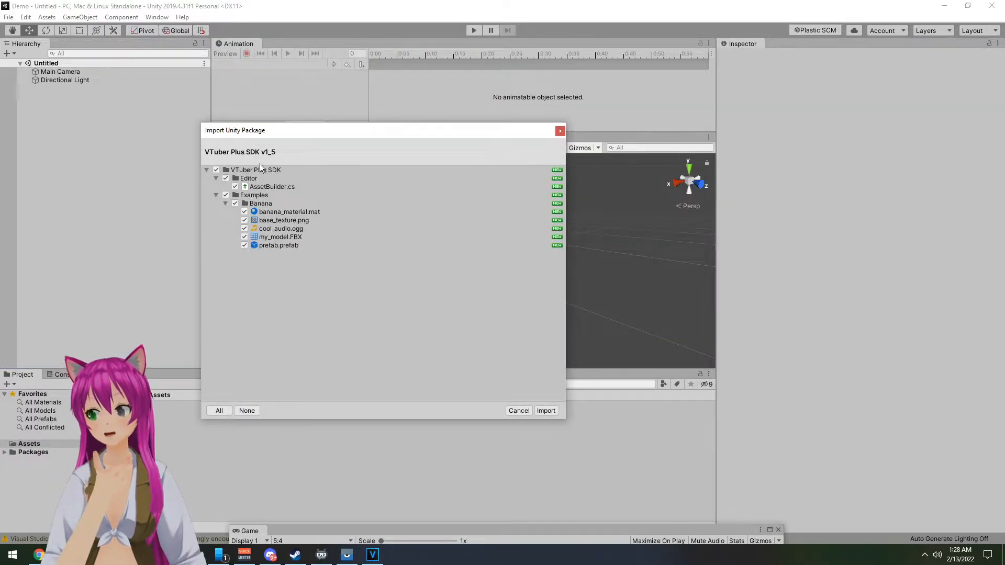
left_click(547, 410)
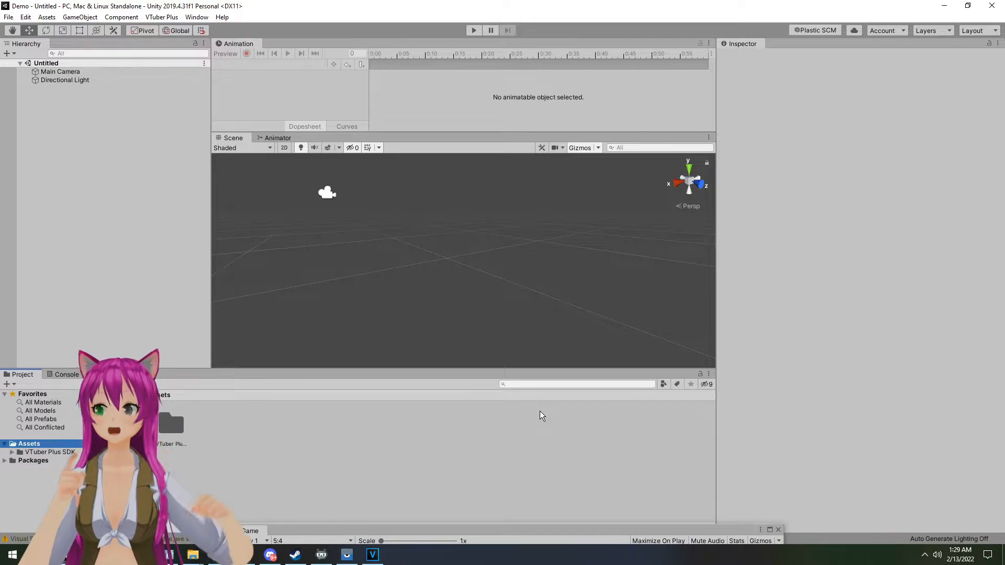
left_click(163, 17)
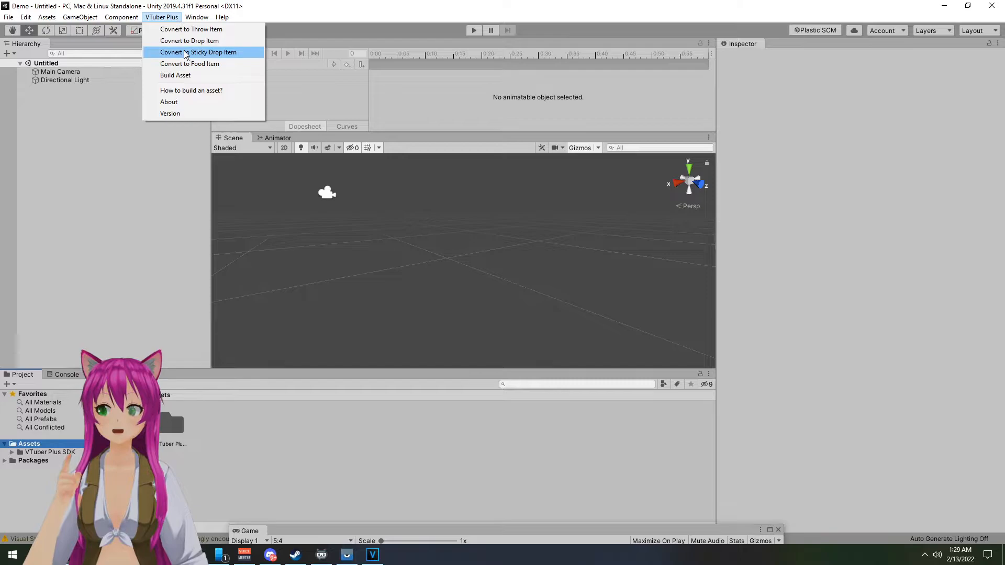
left_click(341, 453)
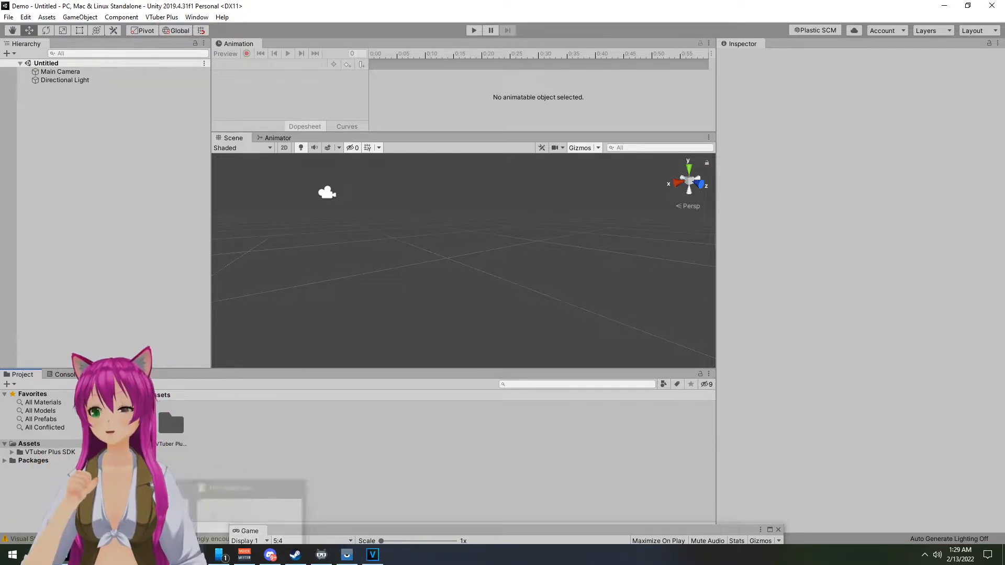
left_click(220, 555)
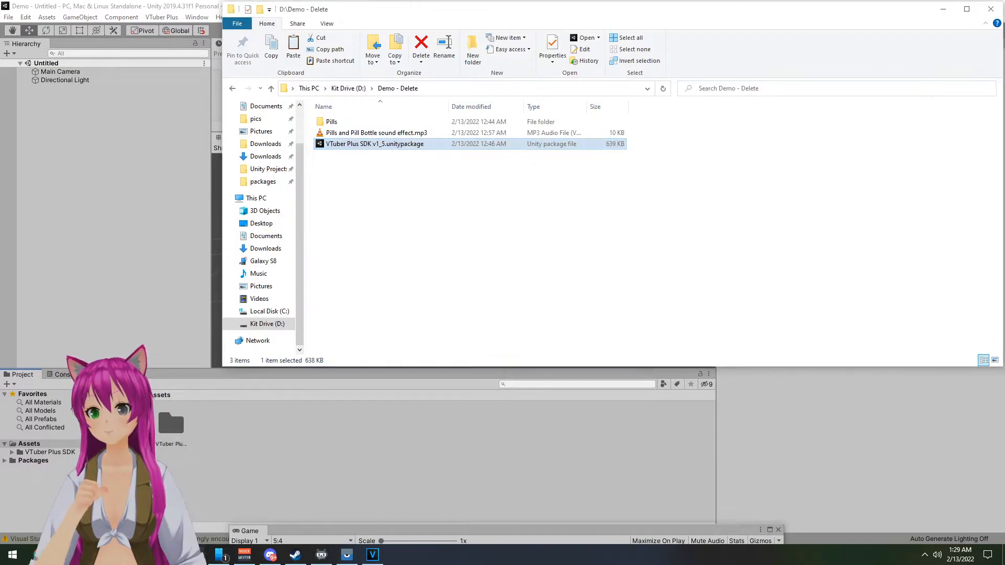
left_click(335, 122)
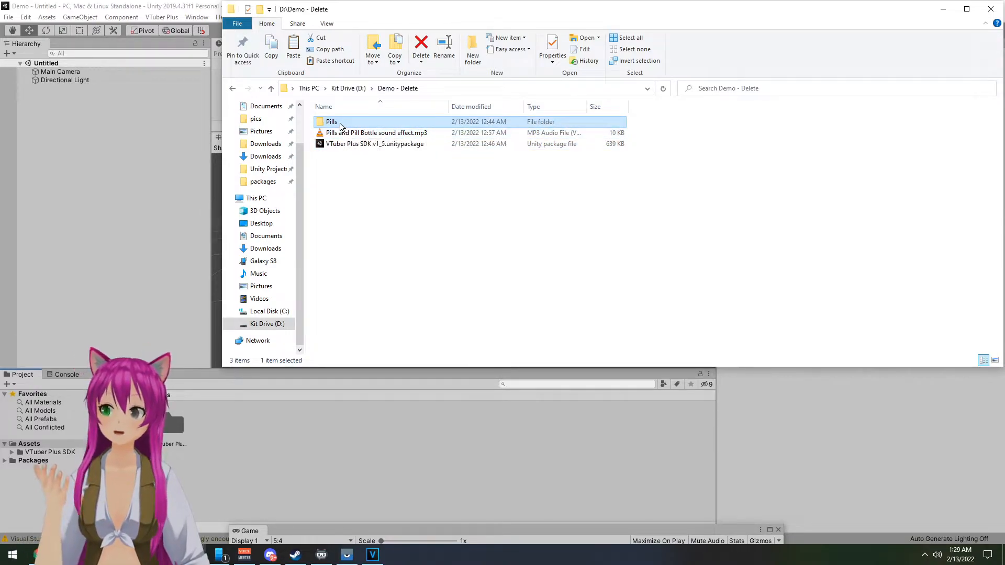
key("F2")
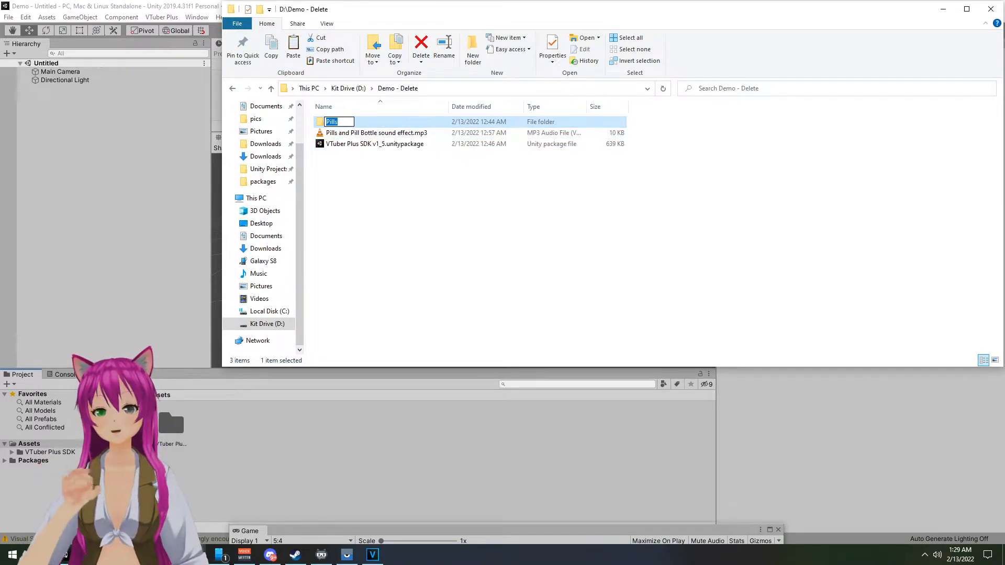
left_click(235, 451)
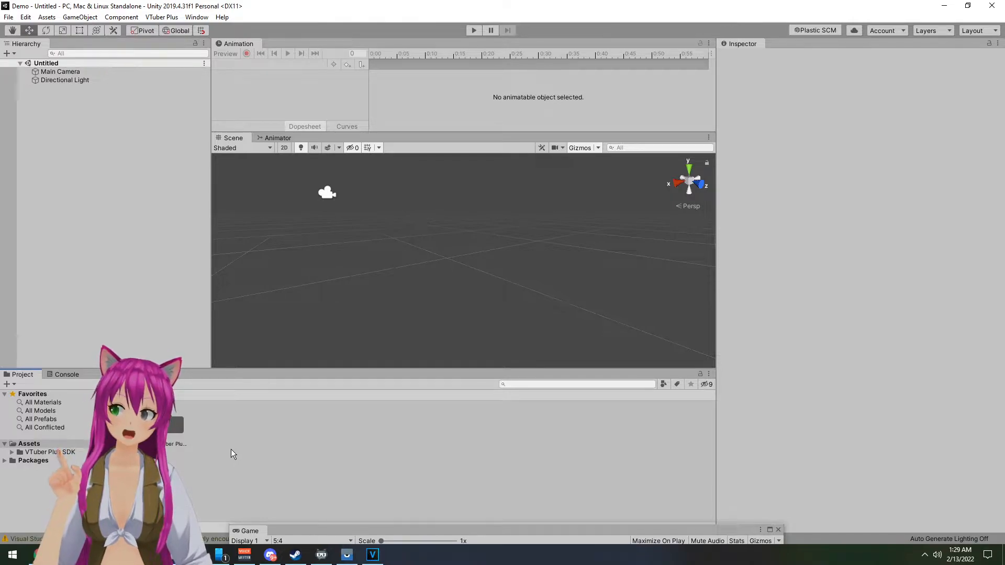
Step: Create a folder named UserItem inside Assets and open it
right_click(24, 441)
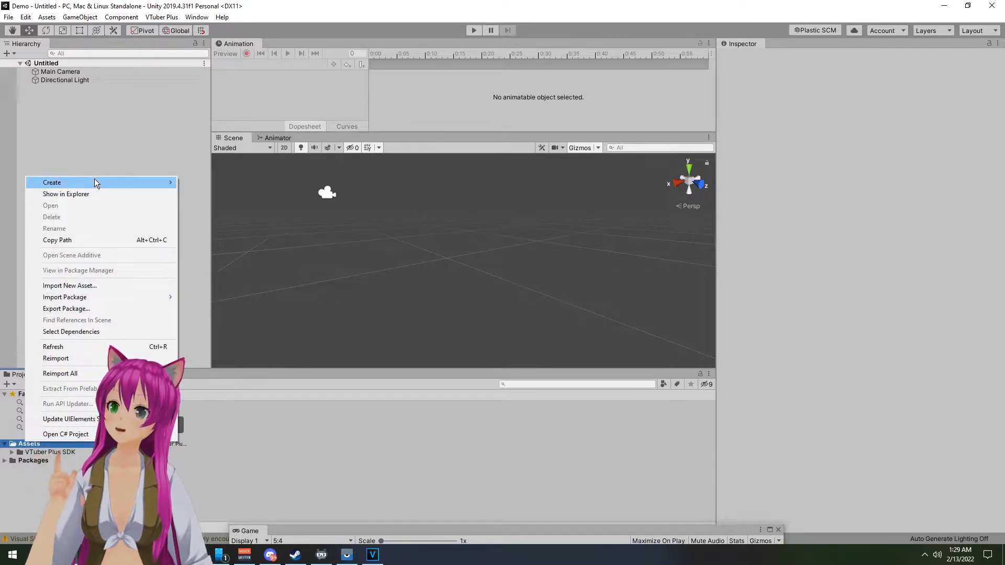
mouse_move(97, 182)
left_click(231, 163)
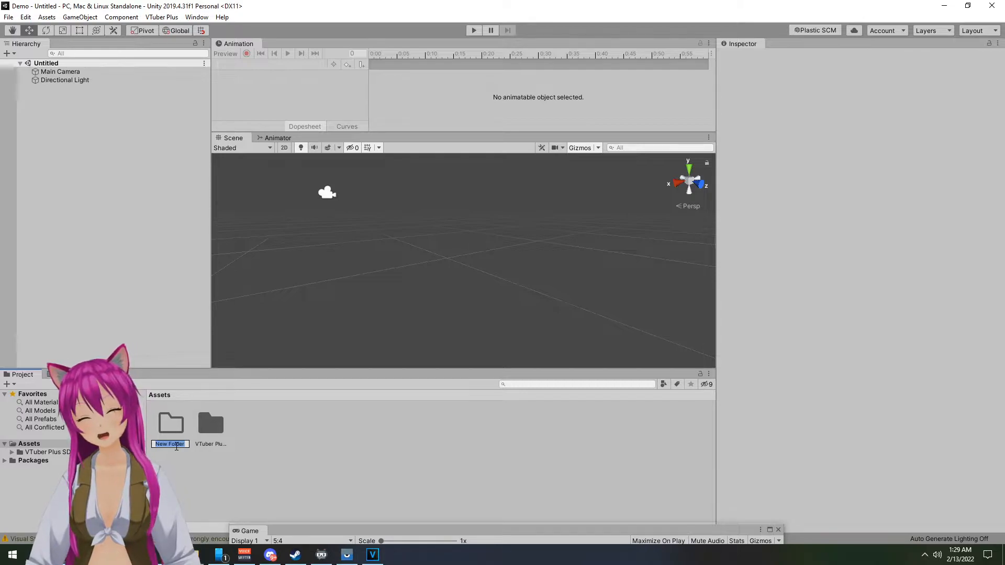
type("UserIcon")
key("Return")
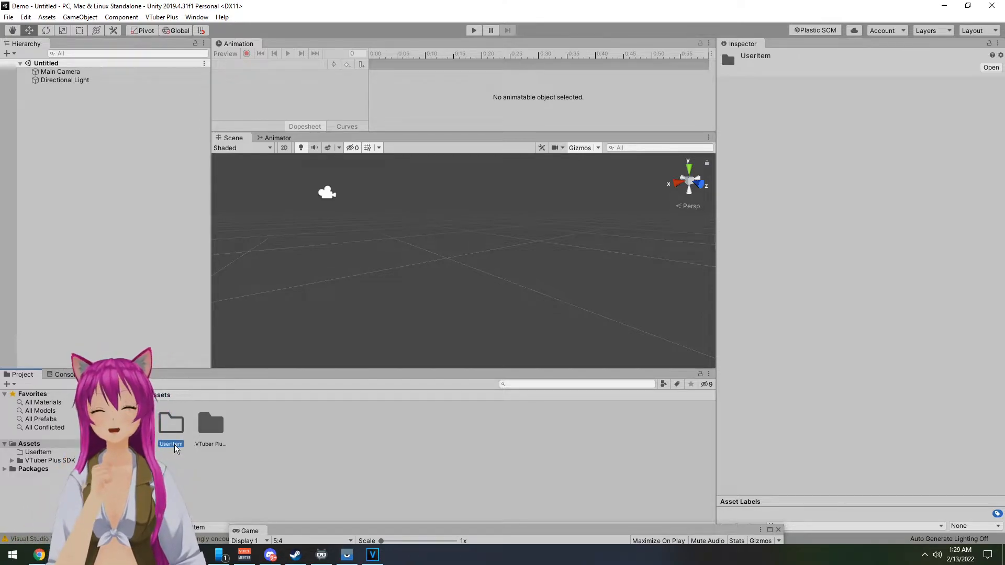
double_click(174, 442)
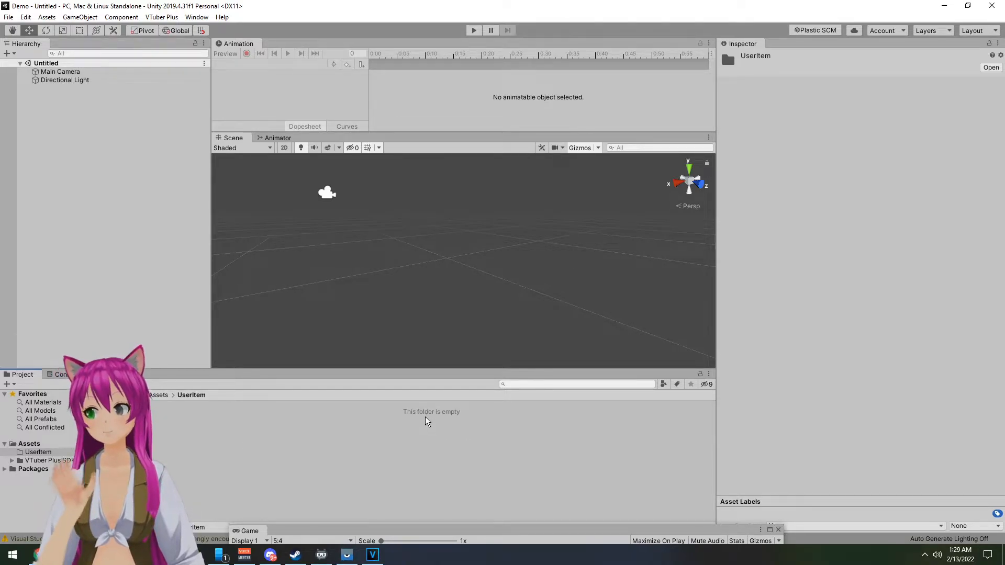
Step: Switch to File Explorer and import the Pills folder into UserItem, then "Pills and Pill Bottle sound effect.mp3" into the Pills folder
key("alt+Tab")
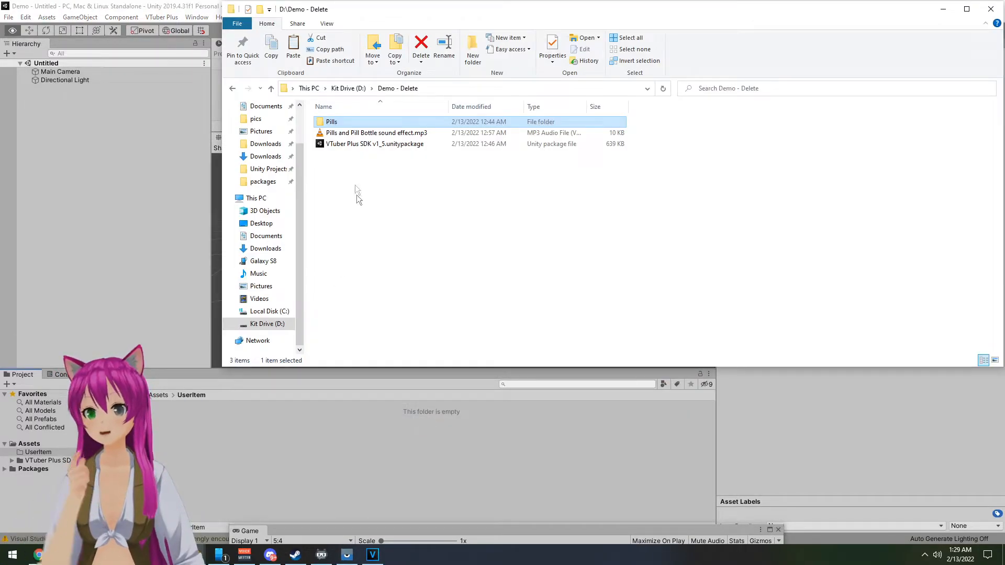
left_click_drag(335, 122, 268, 439)
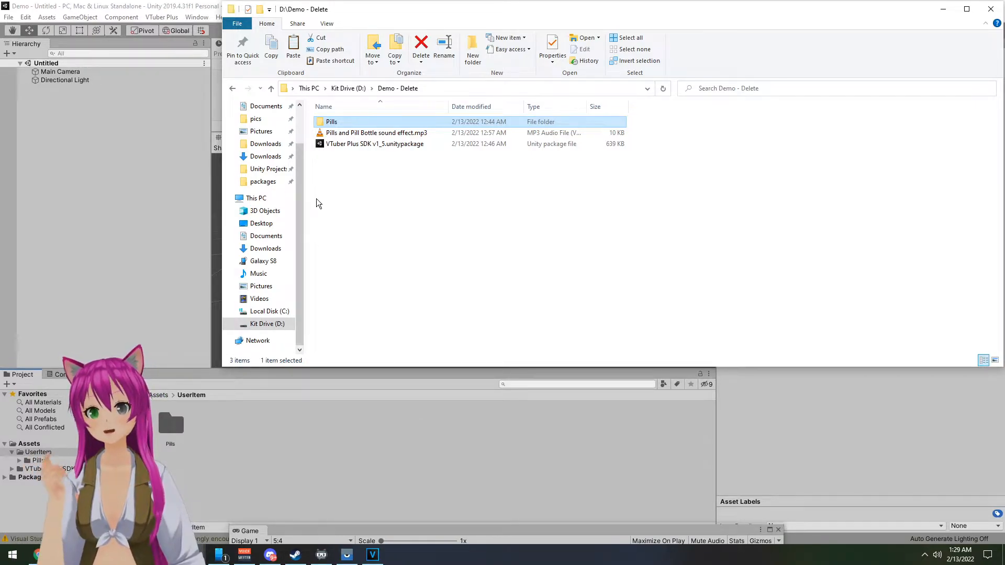
left_click_drag(348, 133, 171, 433)
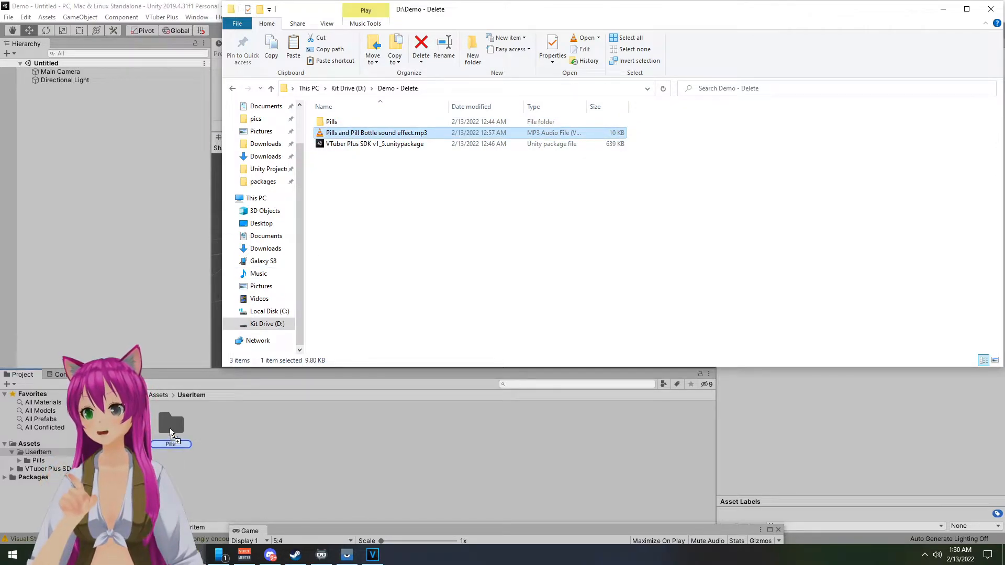
Step: Move the Pill 1 and Pill 2 materials from the Materials subfolder up into the Pills folder and return to that folder
double_click(169, 425)
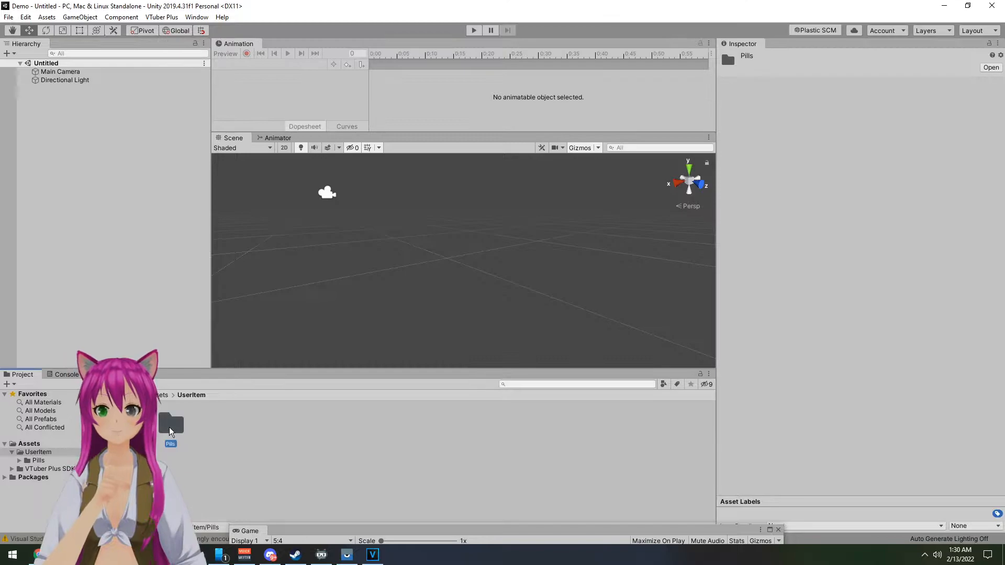
double_click(178, 433)
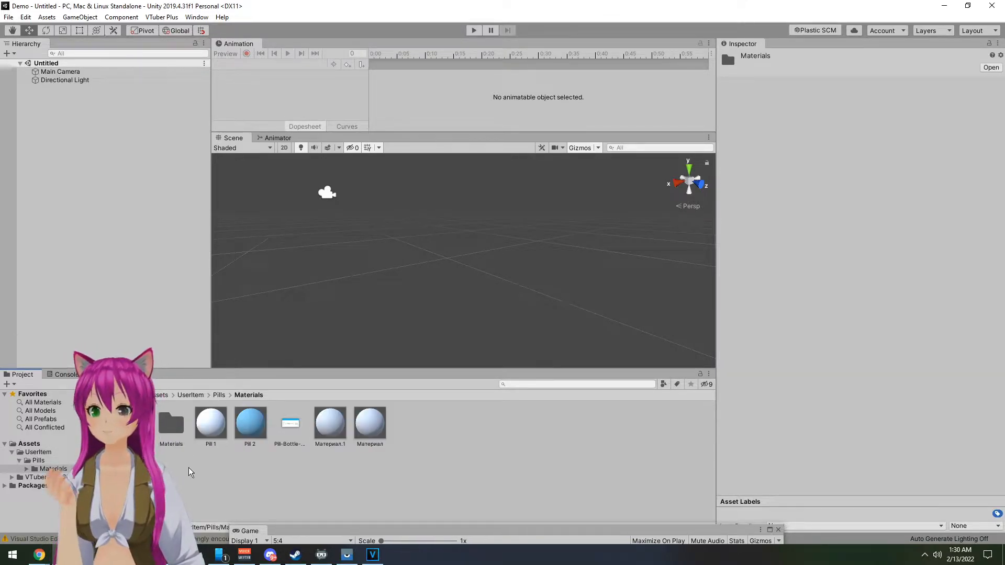
left_click(252, 416)
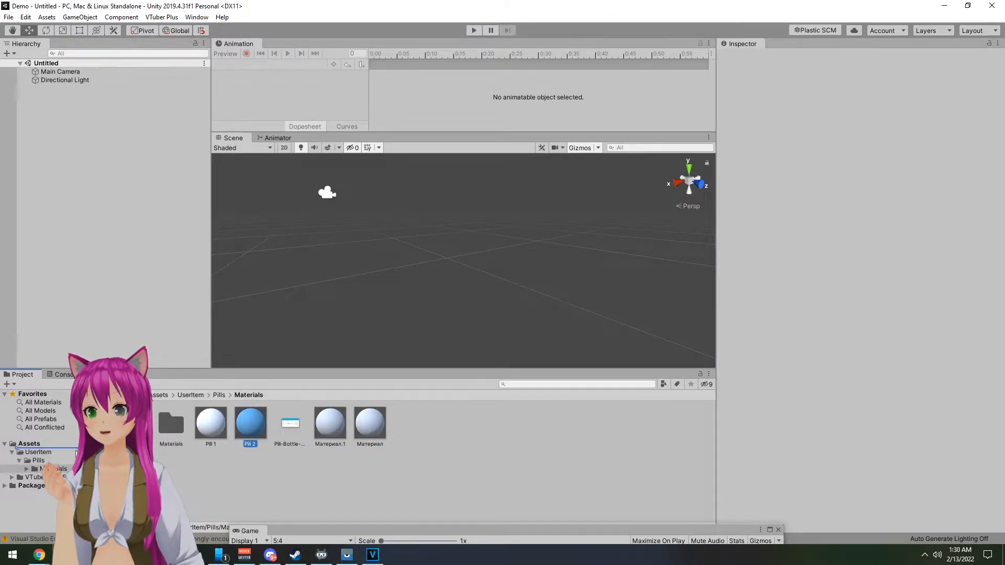
left_click_drag(67, 463, 44, 453)
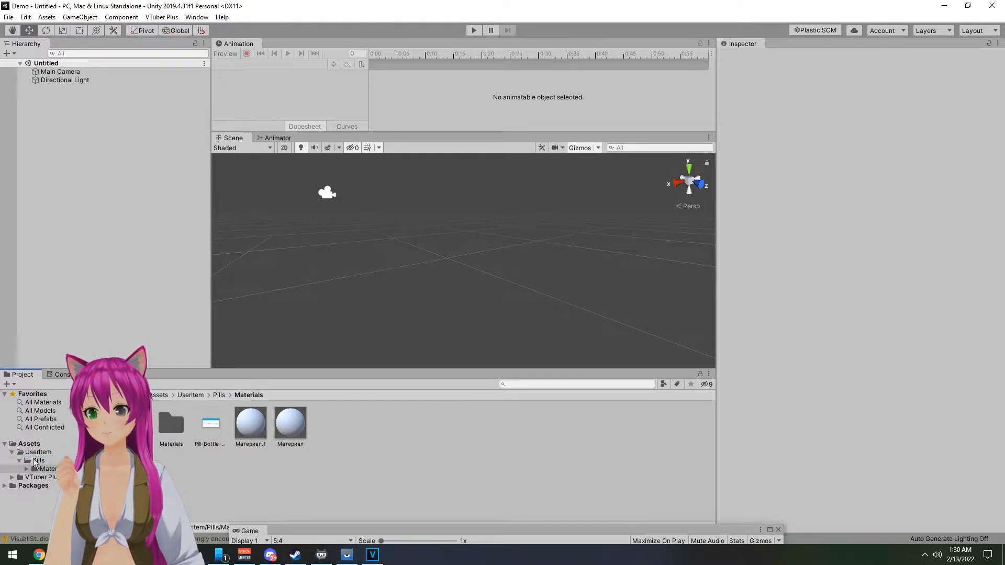
left_click(38, 454)
left_click_drag(215, 421, 171, 423)
double_click(171, 423)
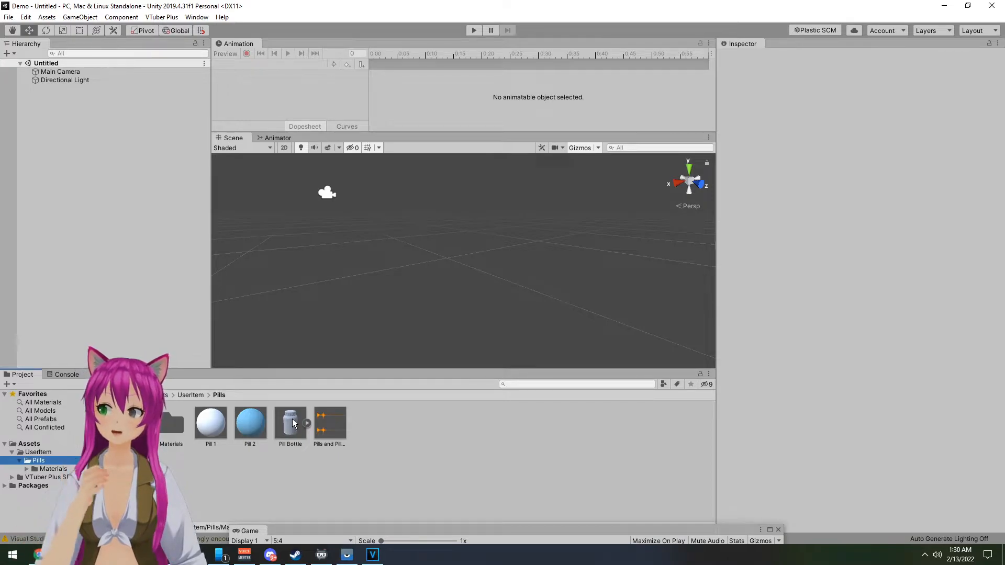
Step: Add the Pill Bottle model from the Pills folder to the scene hierarchy
left_click_drag(293, 422, 106, 134)
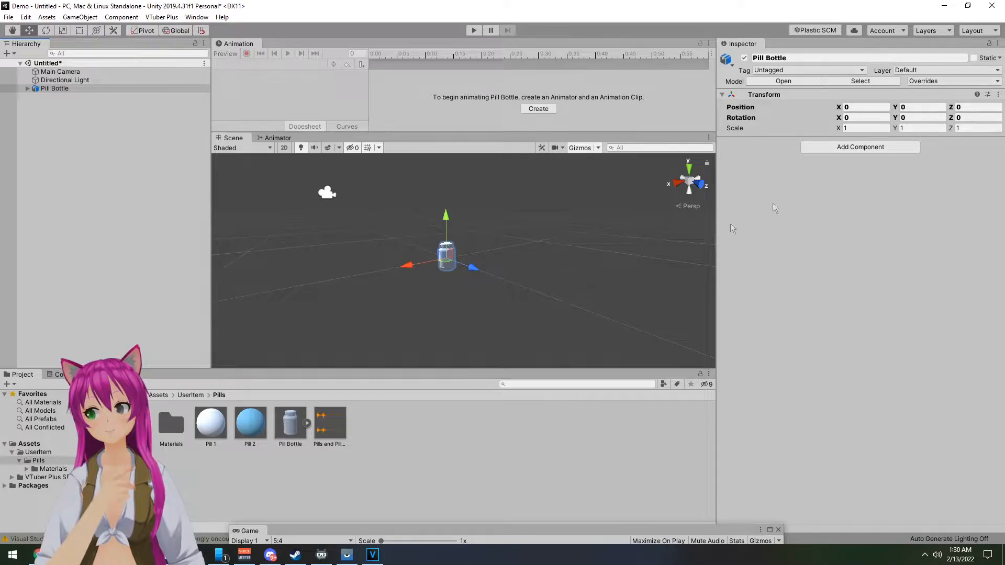
mouse_move(445, 215)
left_mouse_down()
mouse_move(447, 206)
mouse_move(446, 218)
left_mouse_up()
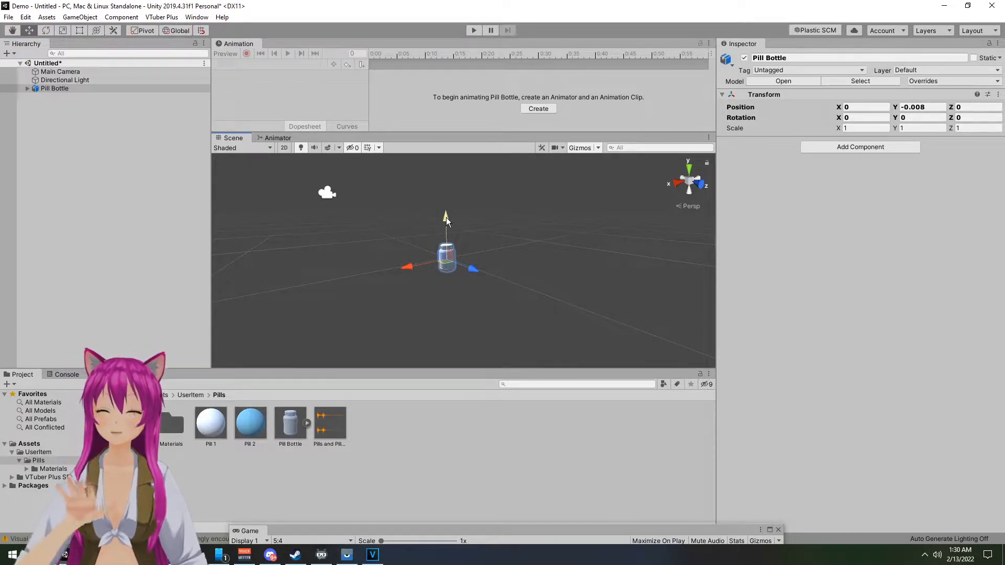
key("ctrl+s")
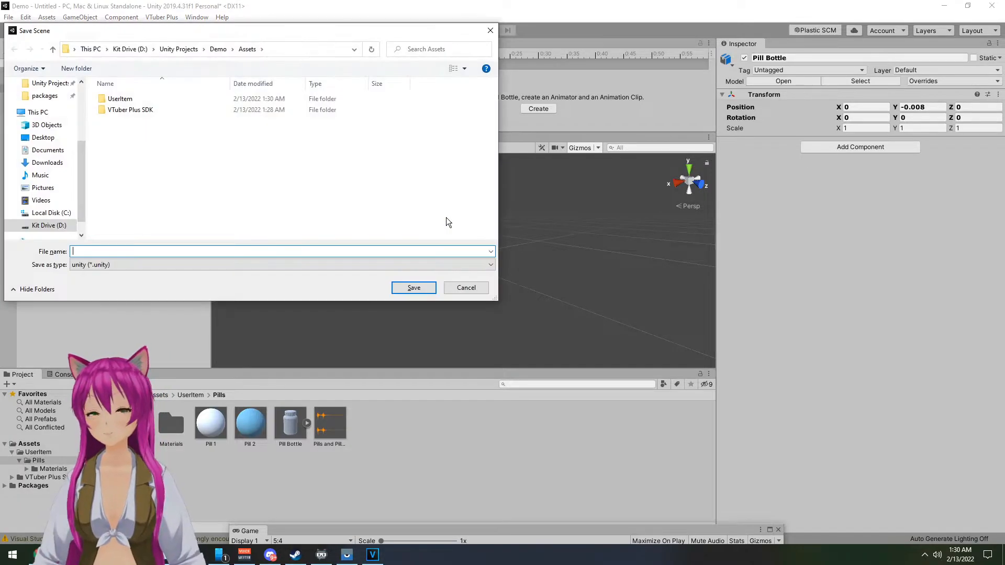
key("Escape")
key("ctrl+z")
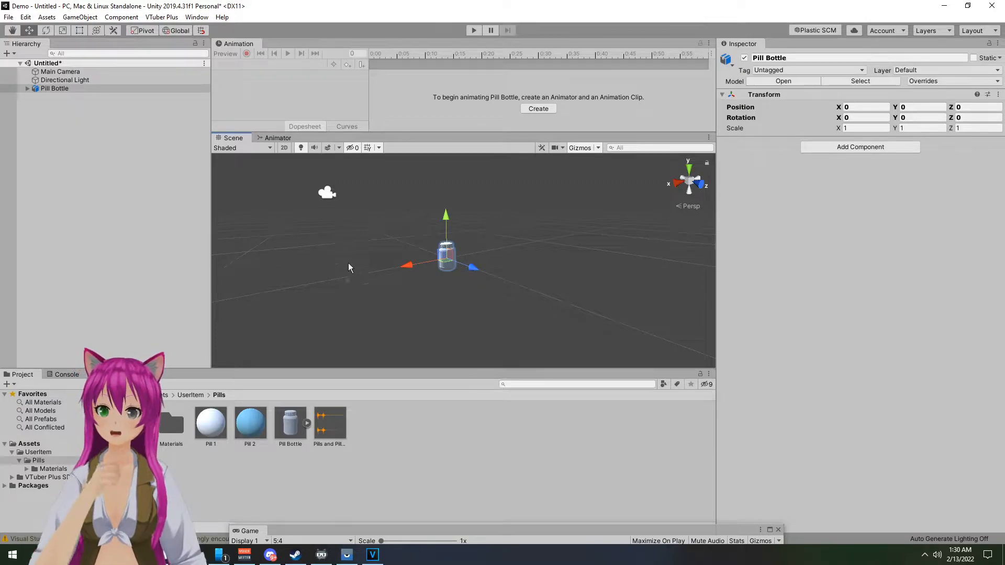
Step: Apply the blue Pill 2 material to the body of the pill bottle in the scene
mouse_move(479, 253)
middle_mouse_down()
mouse_move(484, 282)
mouse_move(476, 261)
middle_mouse_up()
scroll(484, 283, "up", 5)
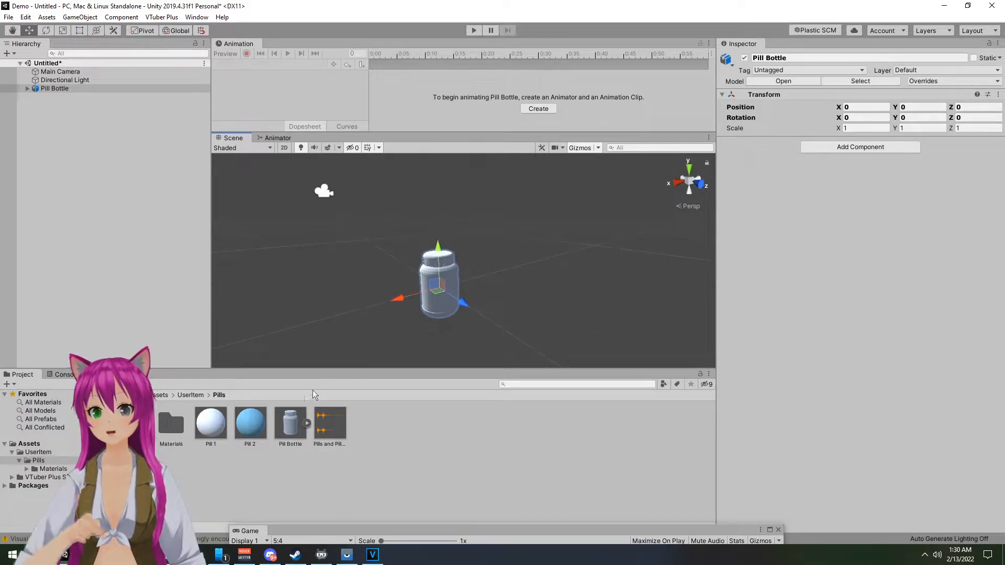
left_click_drag(434, 268, 433, 268)
left_click_drag(259, 412, 434, 304)
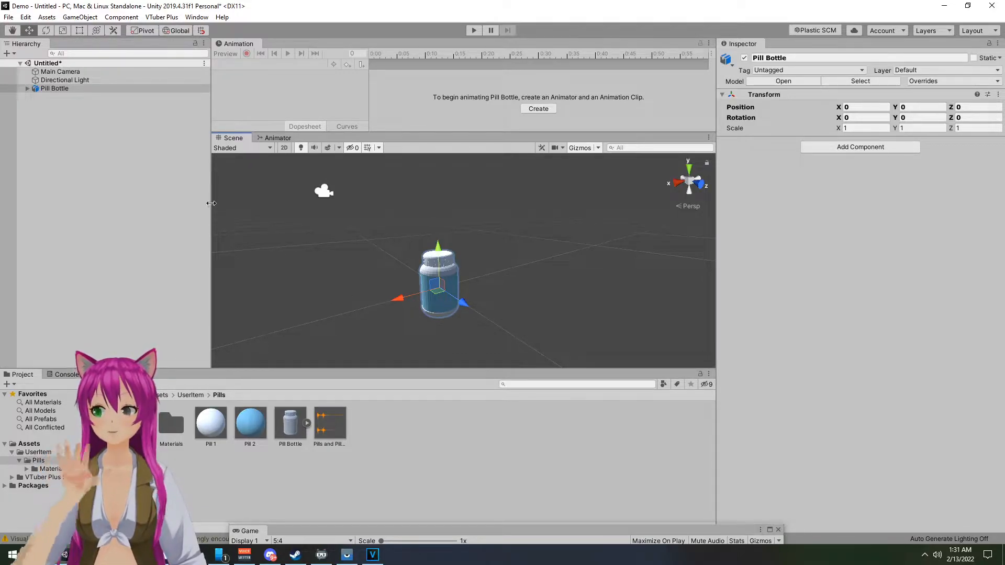
Step: Convert the Pill Bottle object to a VTuber Plus throw item
left_click(156, 17)
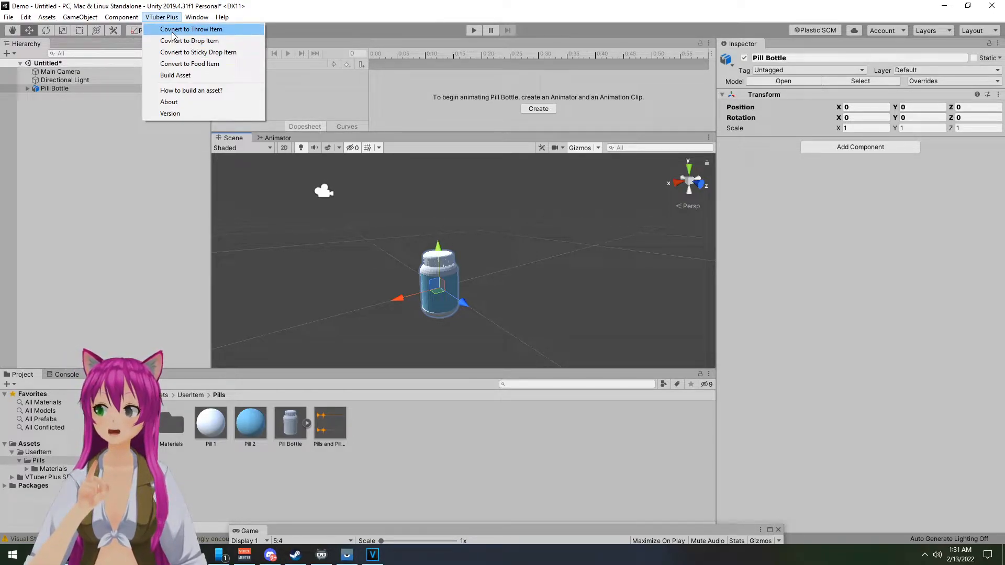
left_click(173, 30)
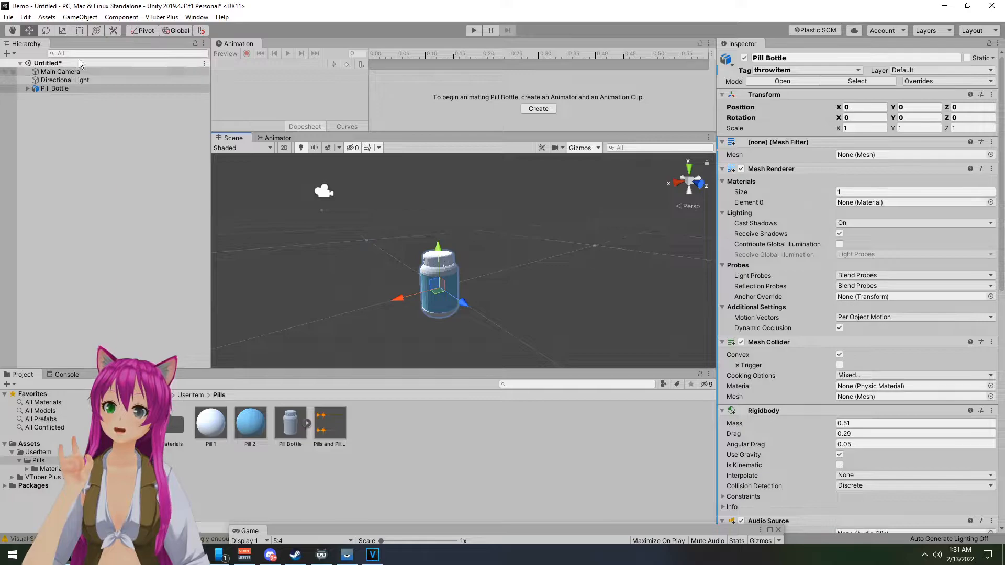
left_click(161, 17)
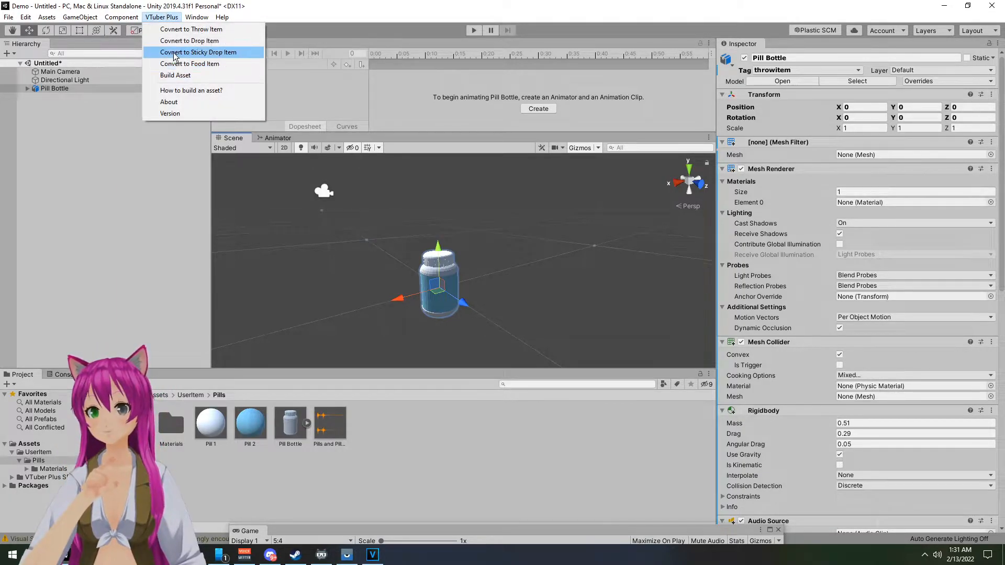
Step: Clear the selection and try to convert to a VTuber Plus throw item with no object selected
left_click(133, 212)
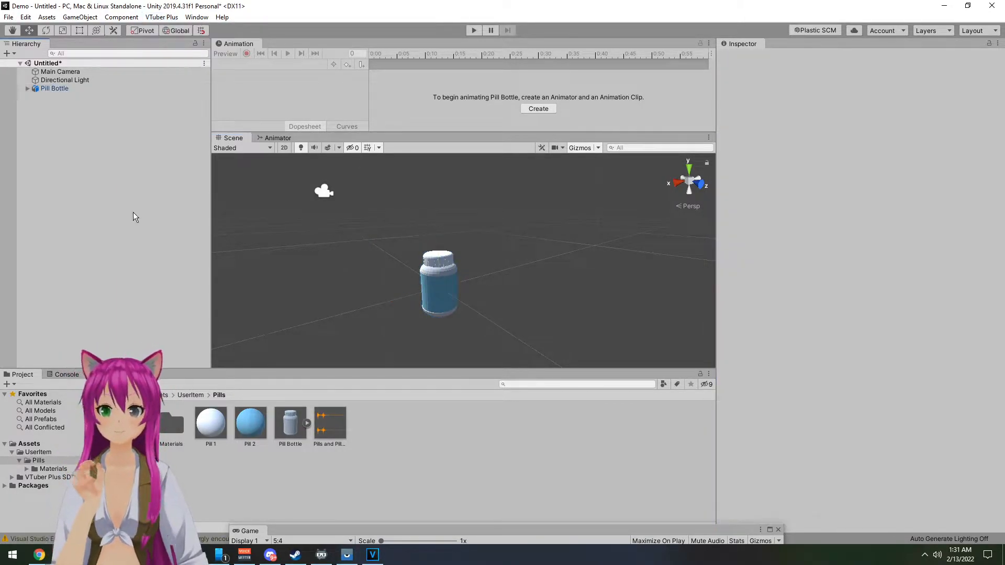
left_click(156, 19)
left_click(243, 30)
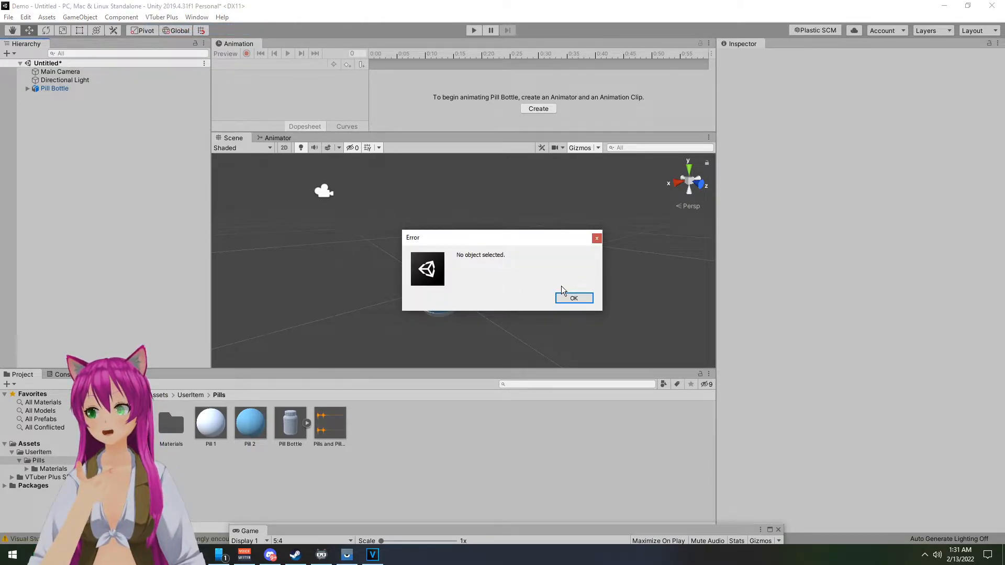
left_click(570, 297)
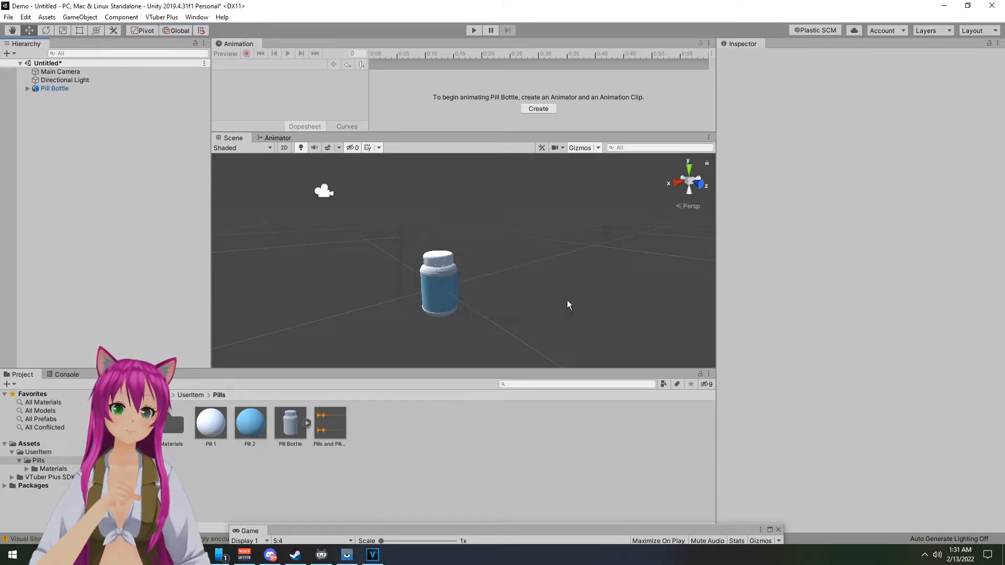
Step: Remove the Mesh Collider component from the Pill Bottle object
left_click(62, 89)
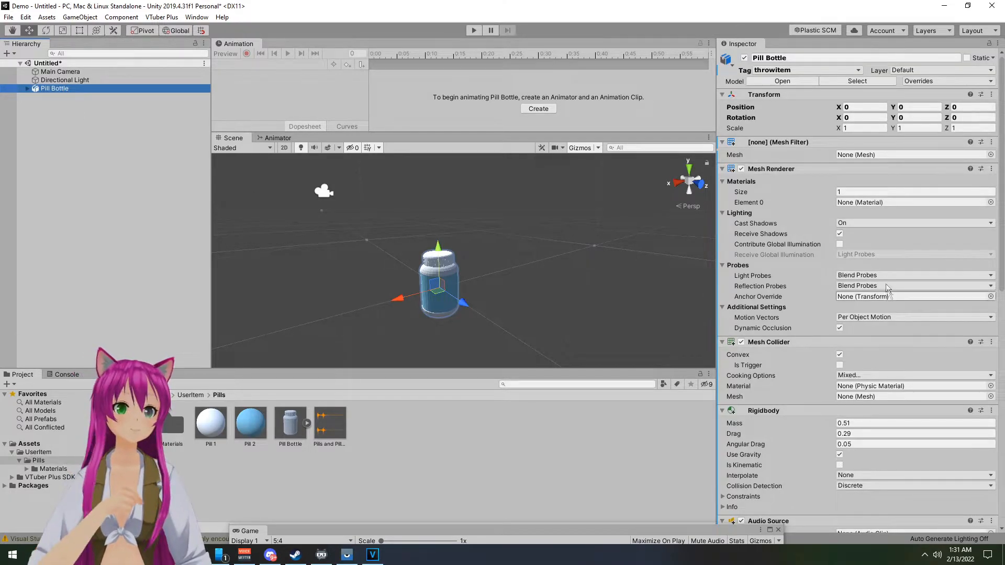
scroll(822, 272, "down", 10)
scroll(822, 272, "up", 7)
scroll(822, 272, "down", 3)
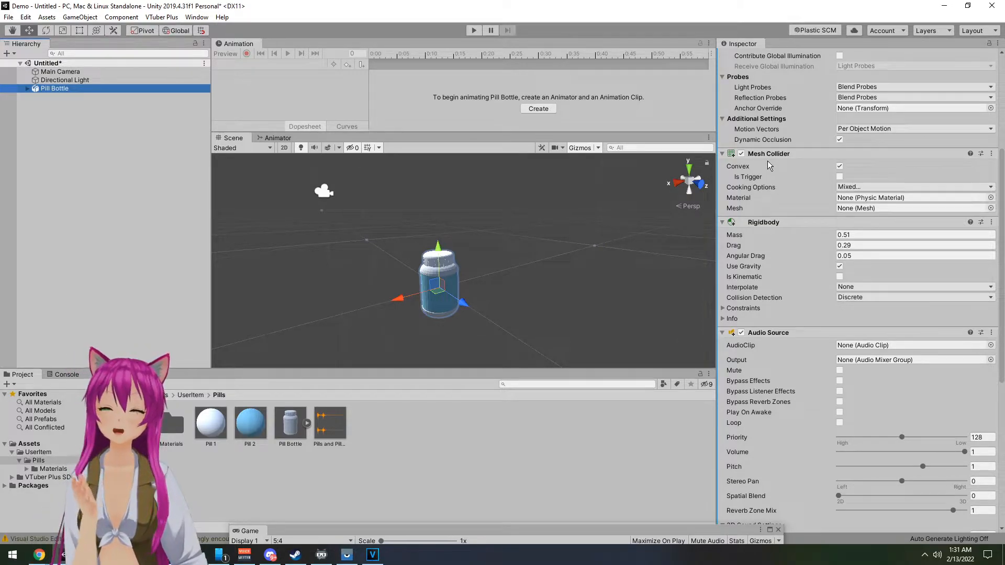
left_click(992, 155)
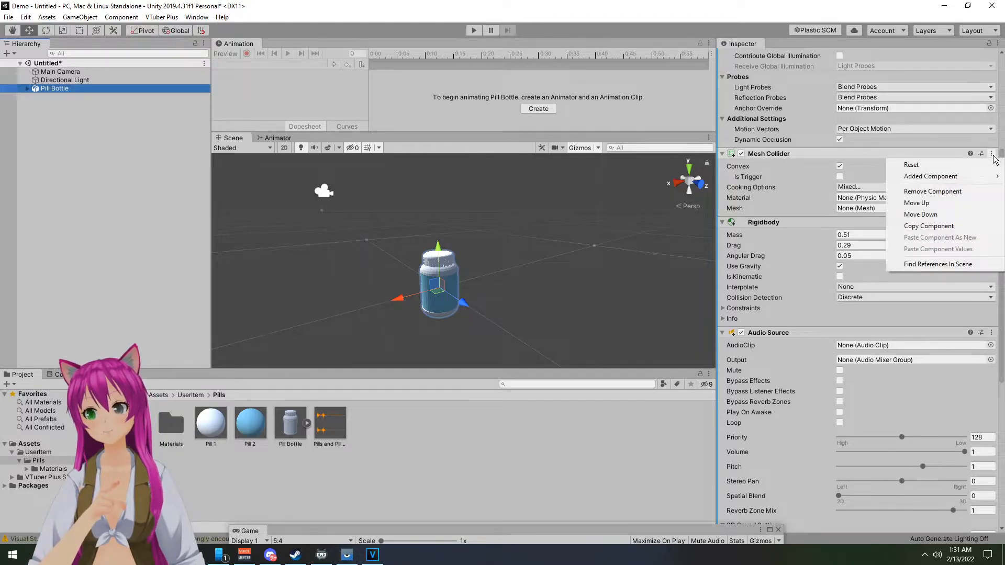
left_click(944, 194)
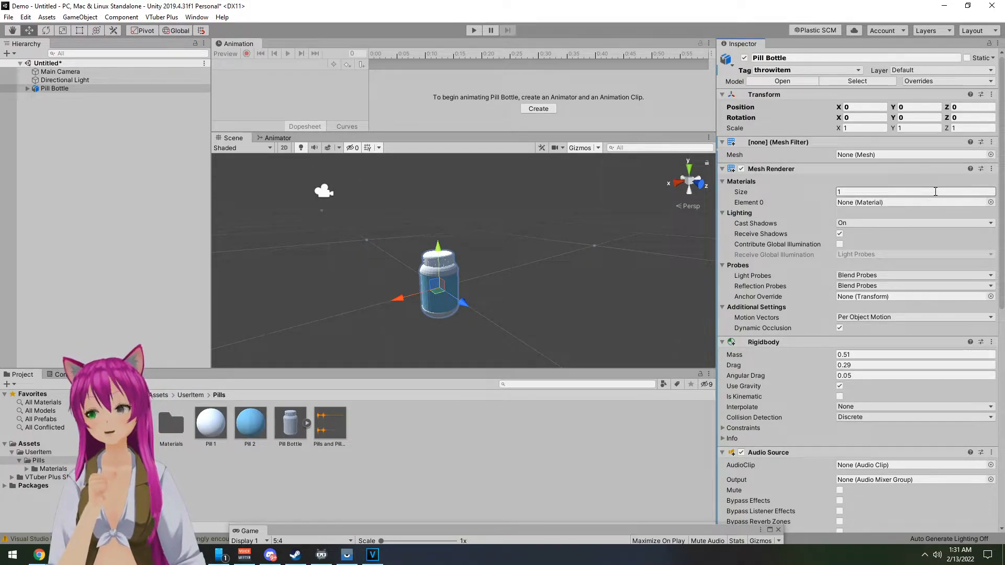
Step: Add a Capsule Collider component to the Pill Bottle object
scroll(841, 321, "down", 10)
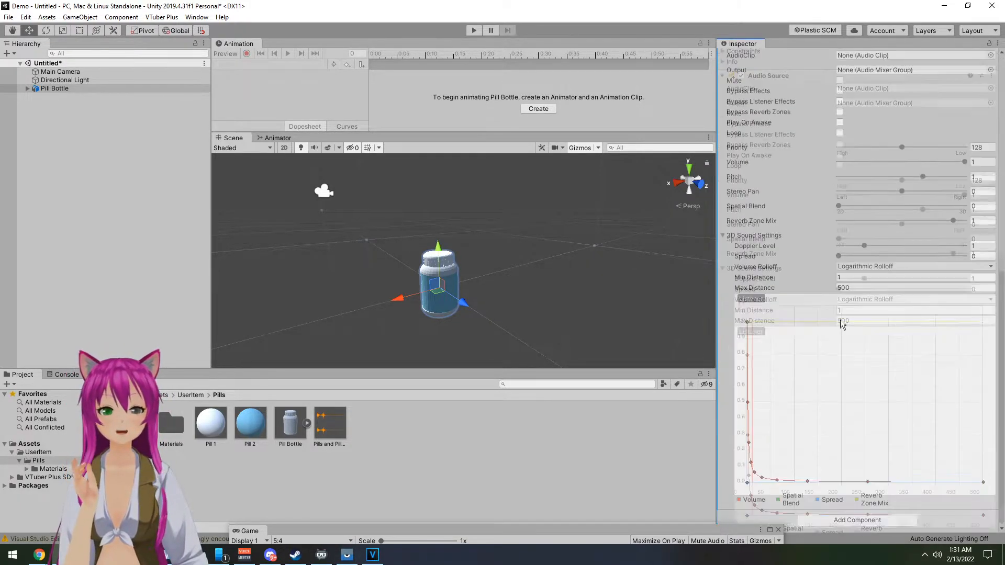
left_click(849, 520)
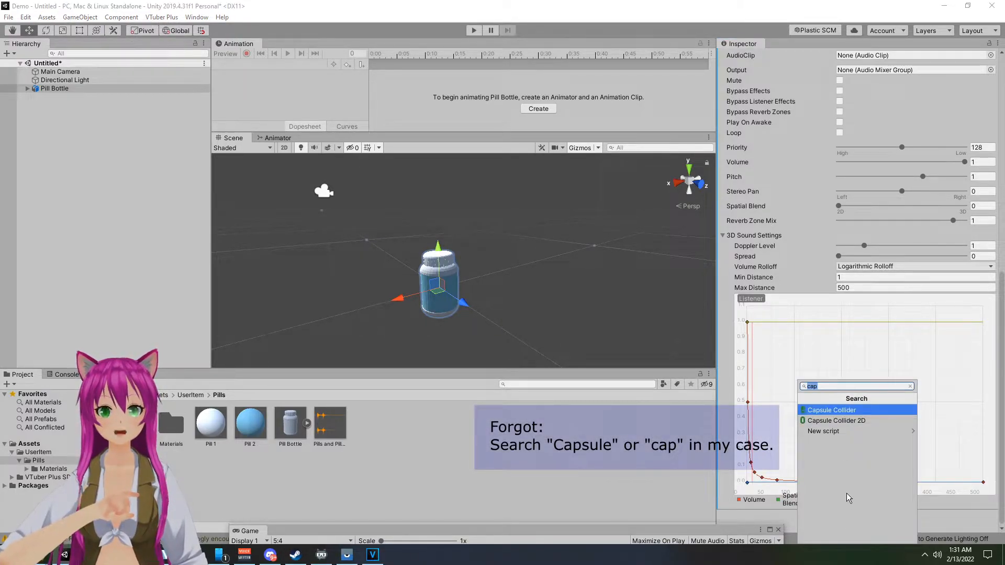
left_click(829, 412)
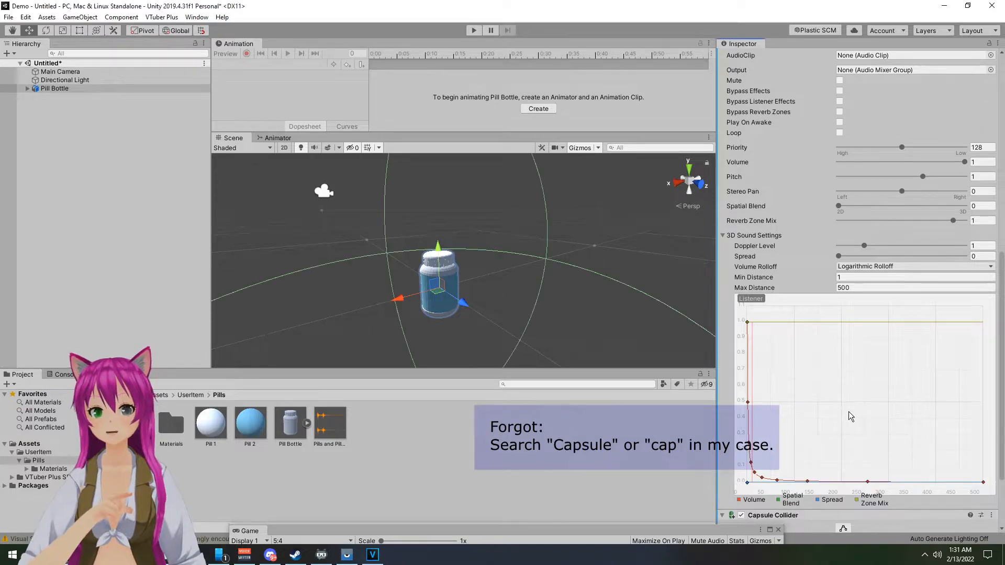
Step: Edit the Capsule Collider in the scene, narrowing it to fit the bottle's width with a radius of about 0.053
key("f")
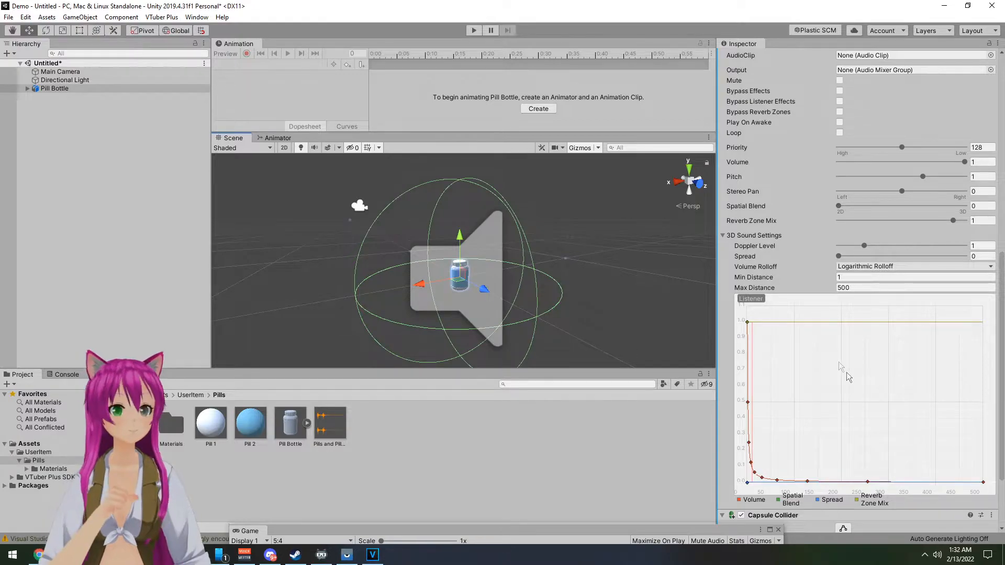
scroll(832, 356, "down", 3)
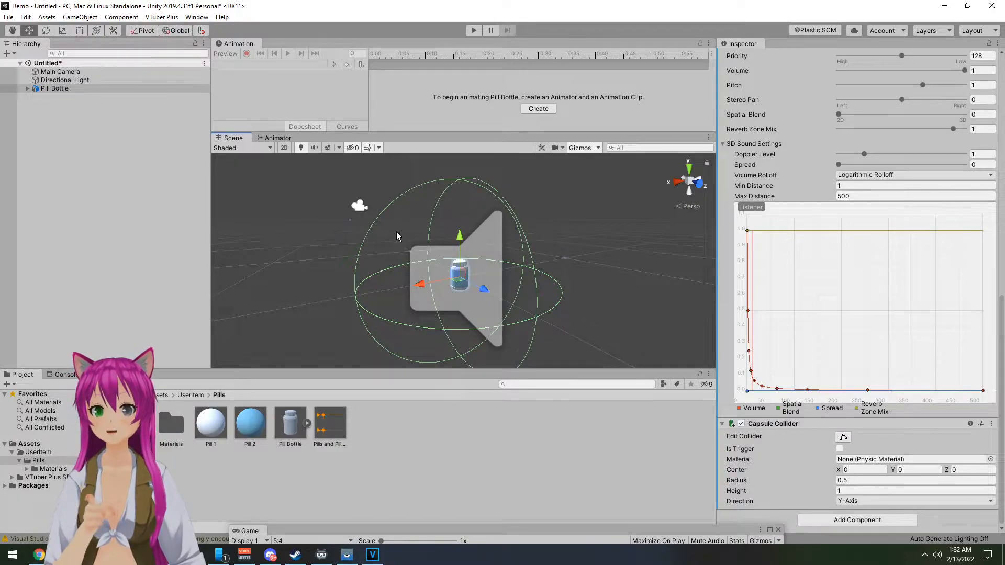
left_click(844, 438)
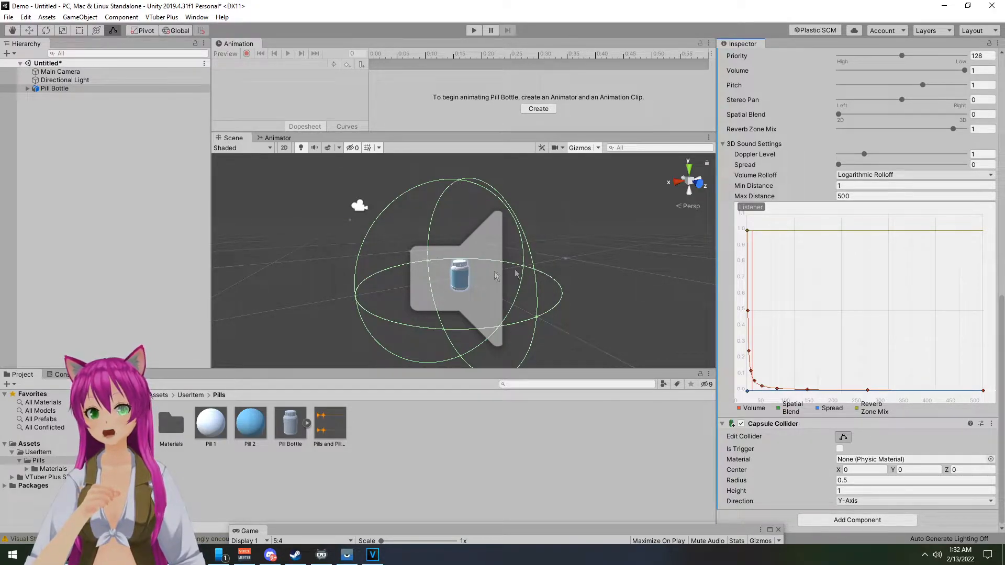
left_click_drag(356, 299, 424, 272)
right_click_drag(601, 283, 648, 267)
key("w")
key("d")
left_click_drag(650, 266, 581, 272)
right_click_drag(582, 272, 519, 253)
key("w")
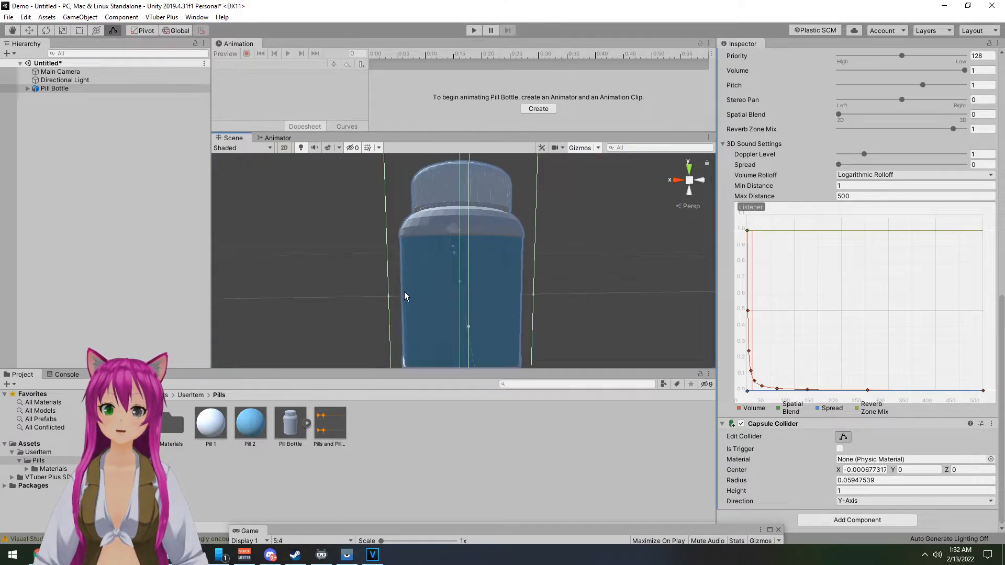
left_click_drag(388, 298, 394, 299)
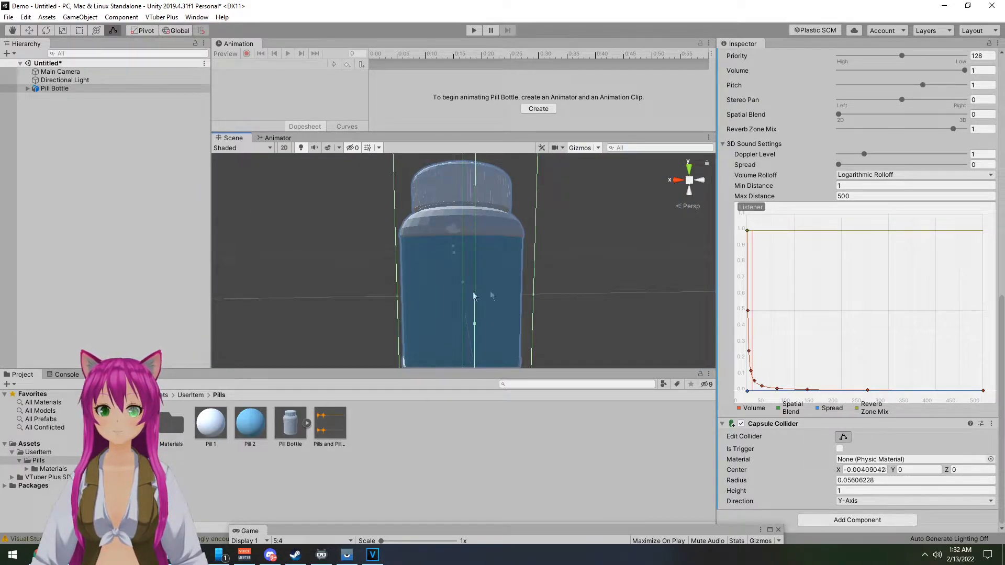
left_click_drag(533, 296, 527, 295)
key("s")
right_click_drag(527, 295, 601, 312)
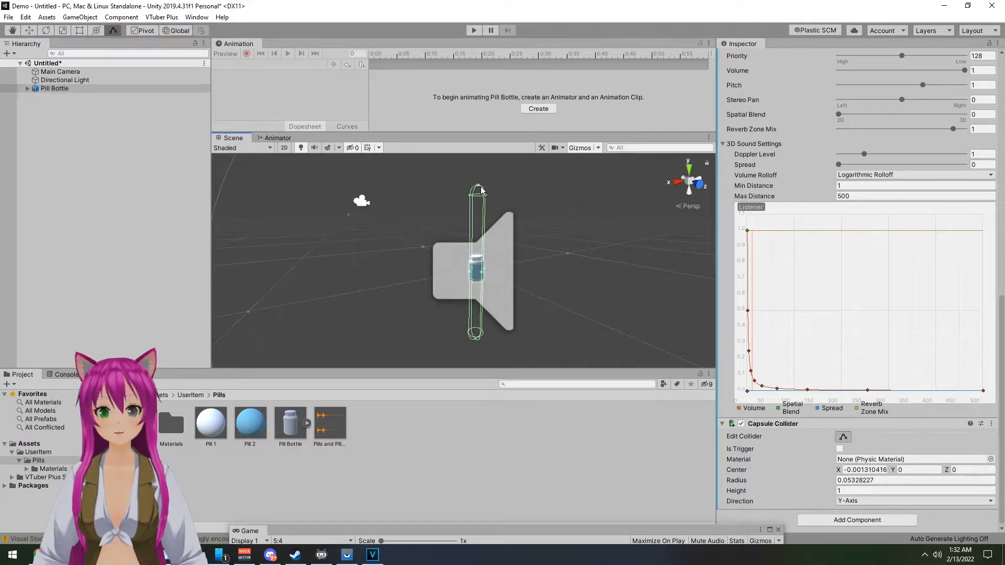
Step: Shorten the capsule collider from both ends to fit the bottle, with a height of about 0.198, and finish editing it
left_click_drag(474, 204, 487, 250)
right_click_drag(487, 249, 476, 305)
left_click_drag(470, 299, 476, 267)
right_click_drag(508, 264, 411, 229)
key("w")
middle_click_drag(513, 247, 515, 157)
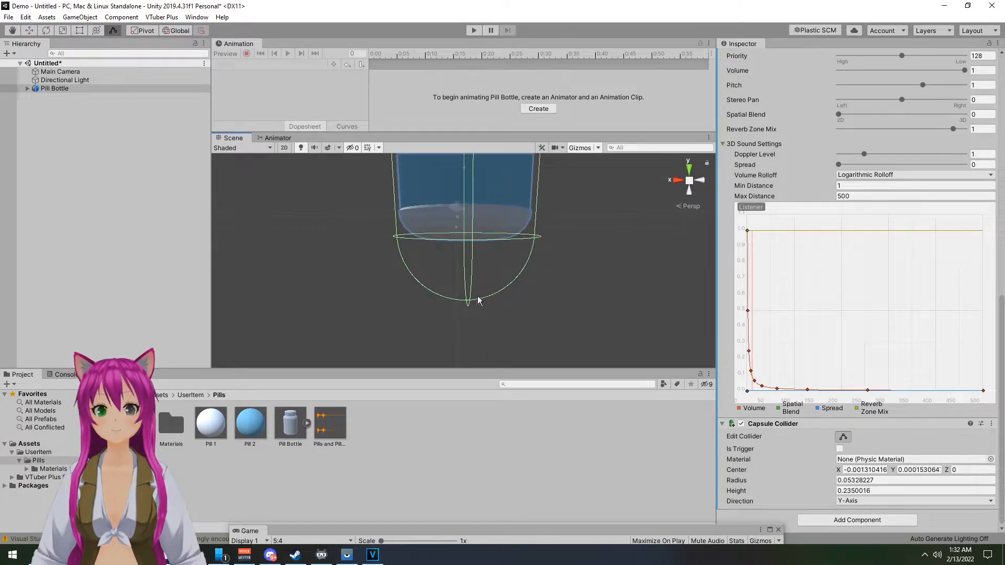
left_click_drag(466, 302, 466, 283)
right_click_drag(465, 283, 622, 349)
key("s")
left_click(842, 436)
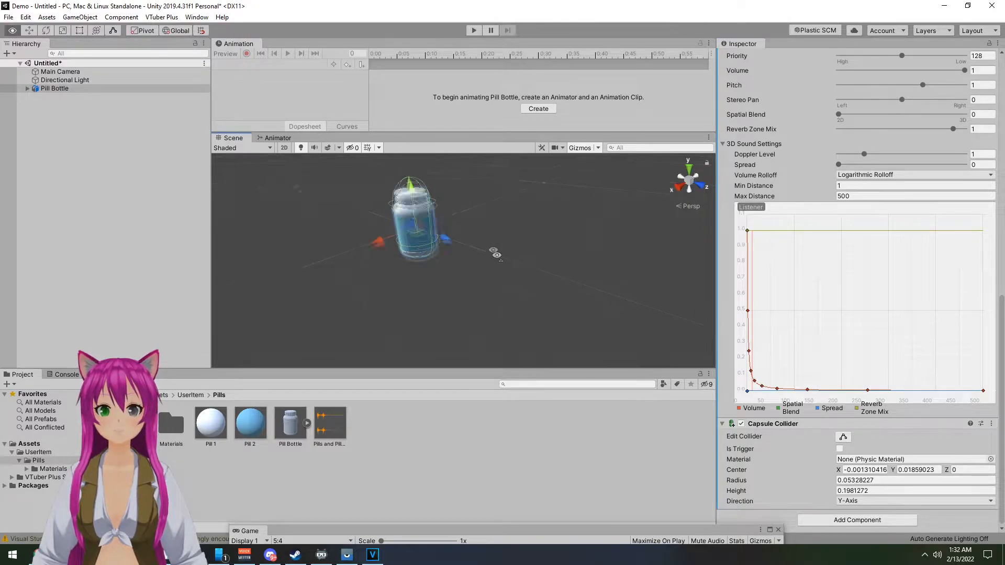
key("f")
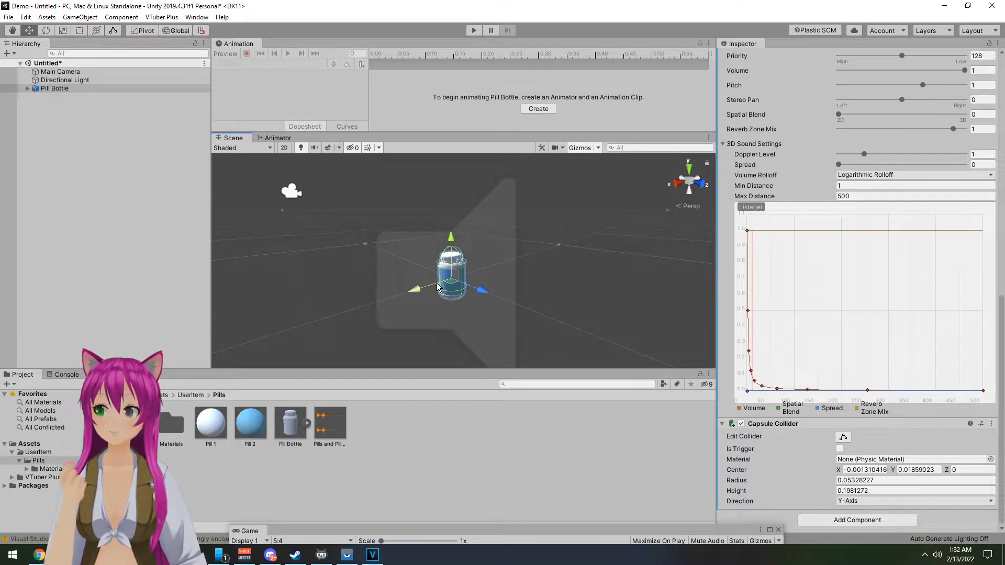
Step: Assign the Pills and Pill Bottle sound effect as the audio clip of the Pill Bottle's Audio Source
scroll(918, 219, "up", 10)
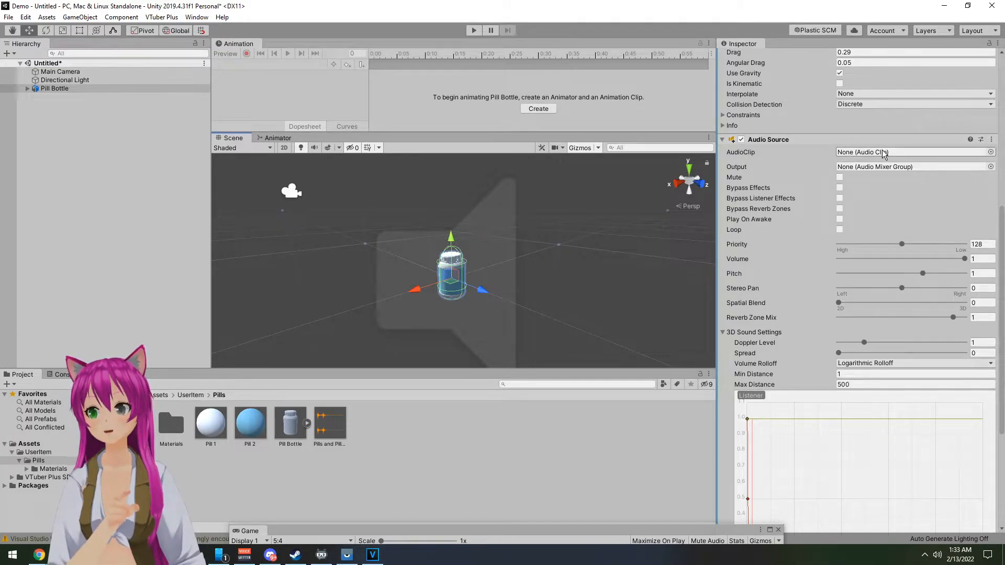
left_click(991, 153)
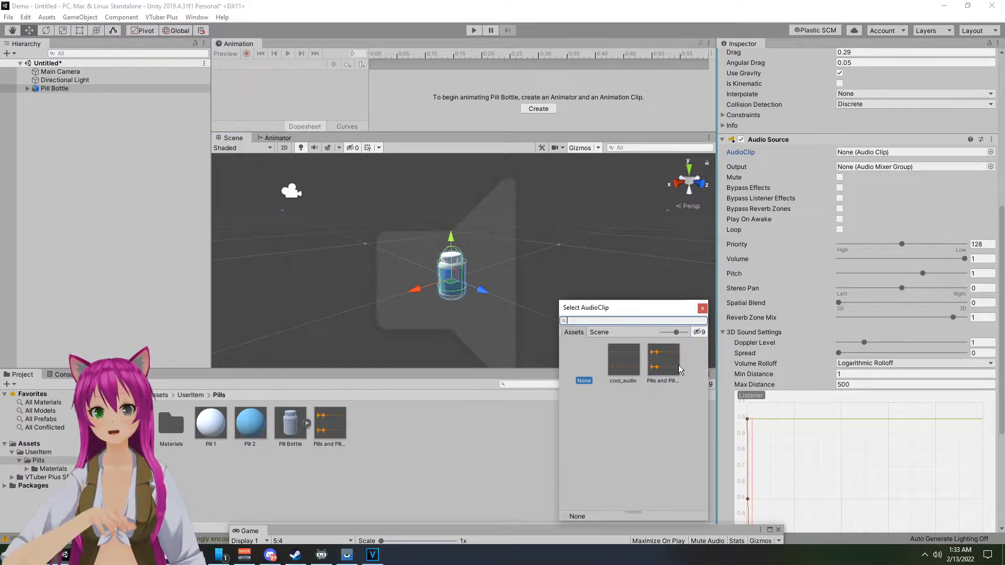
left_click(702, 308)
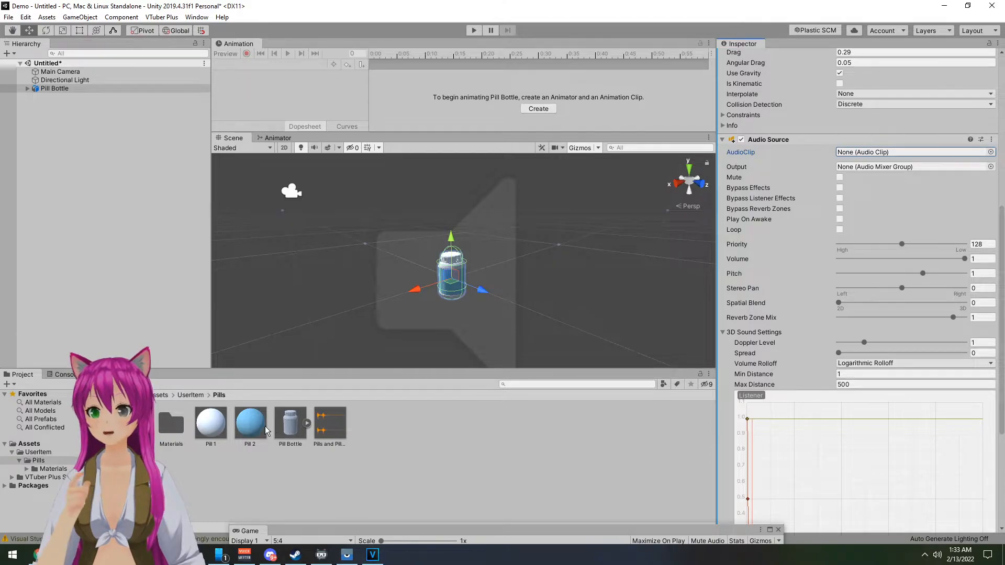
left_click_drag(333, 427, 907, 155)
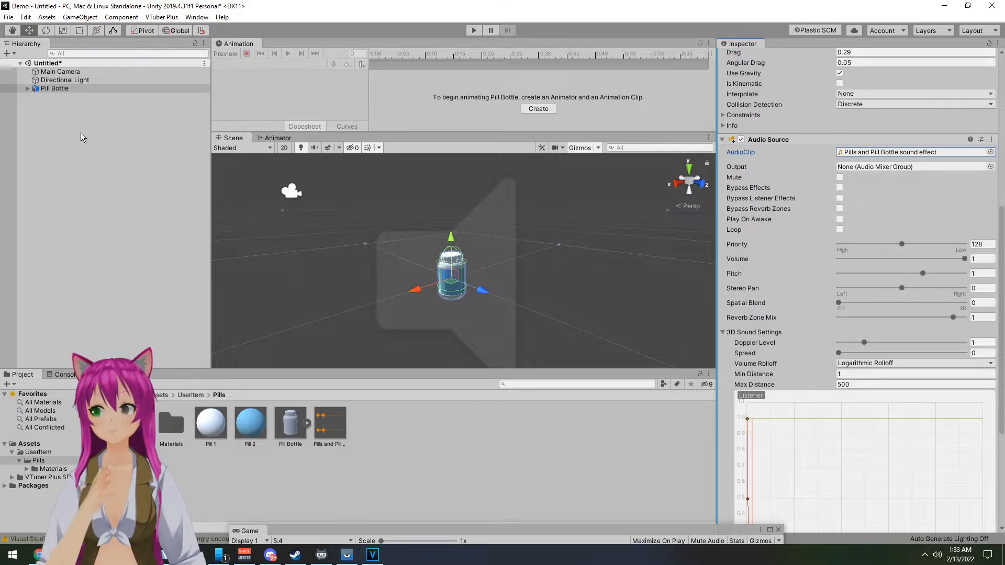
Step: Save the Pill Bottle scene object as an original prefab in the Pills folder
left_click(57, 89)
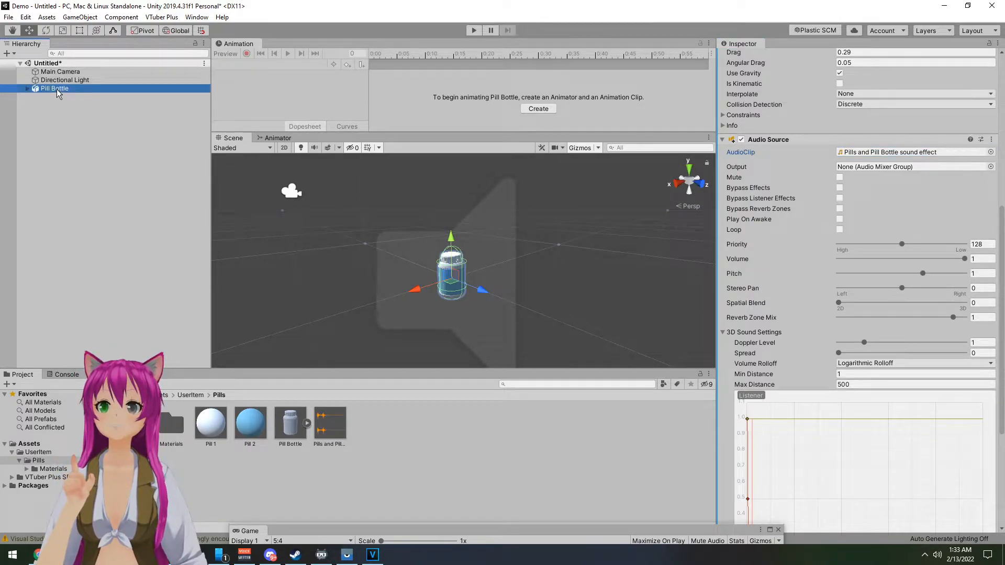
left_click_drag(56, 89, 388, 437)
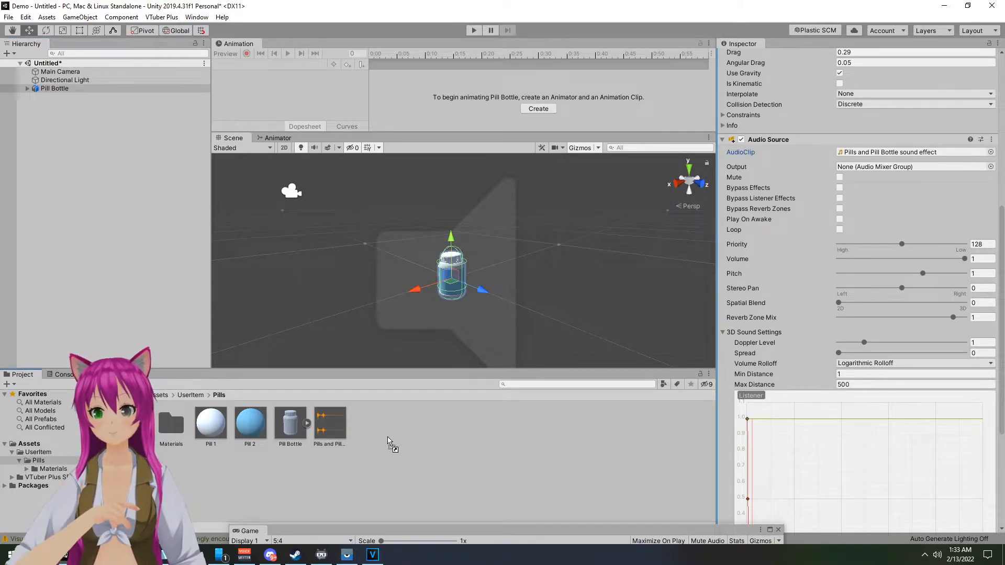
left_click_drag(388, 437, 388, 436)
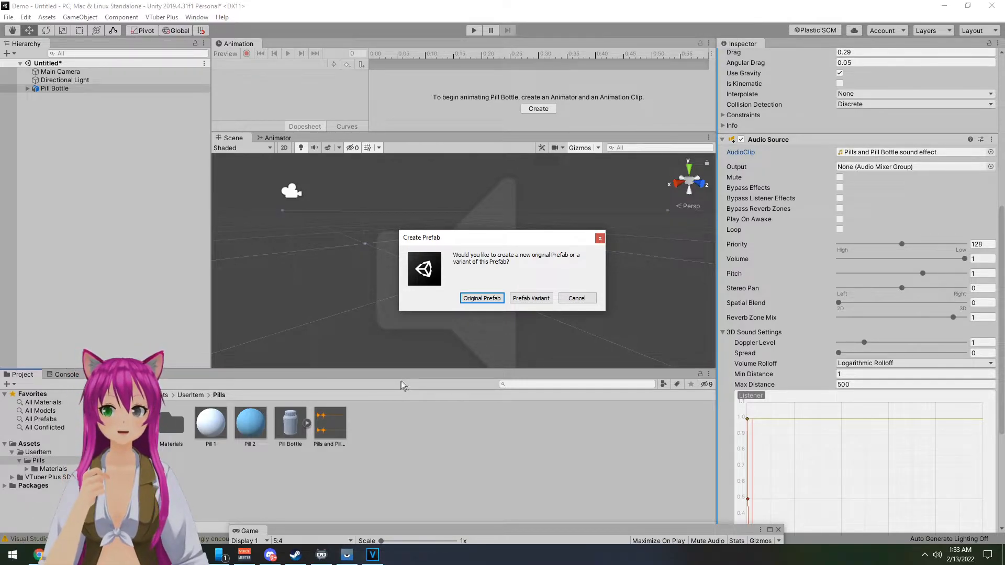
left_click(474, 299)
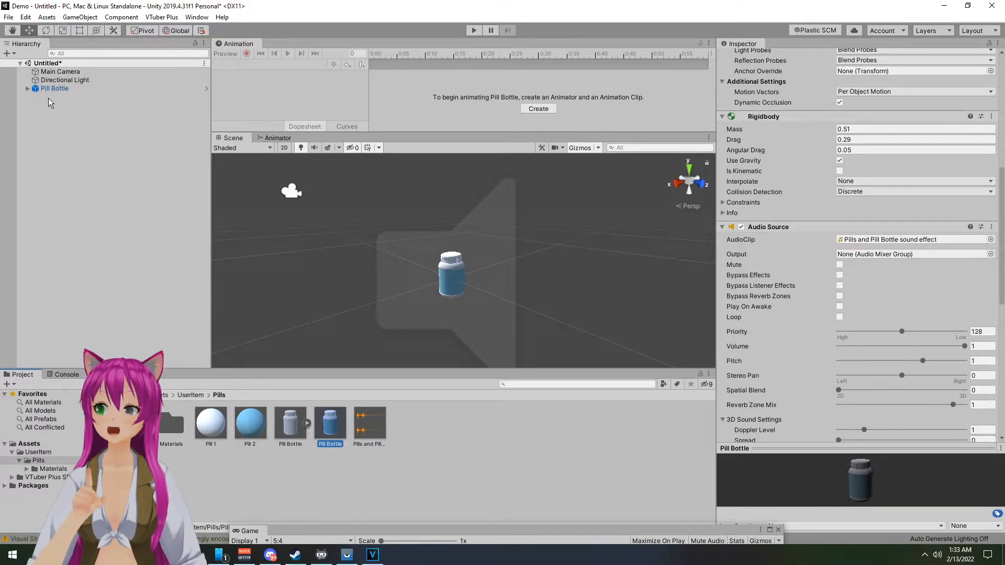
Step: Rename the new Pill Bottle prefab asset as prefab
left_click(327, 444)
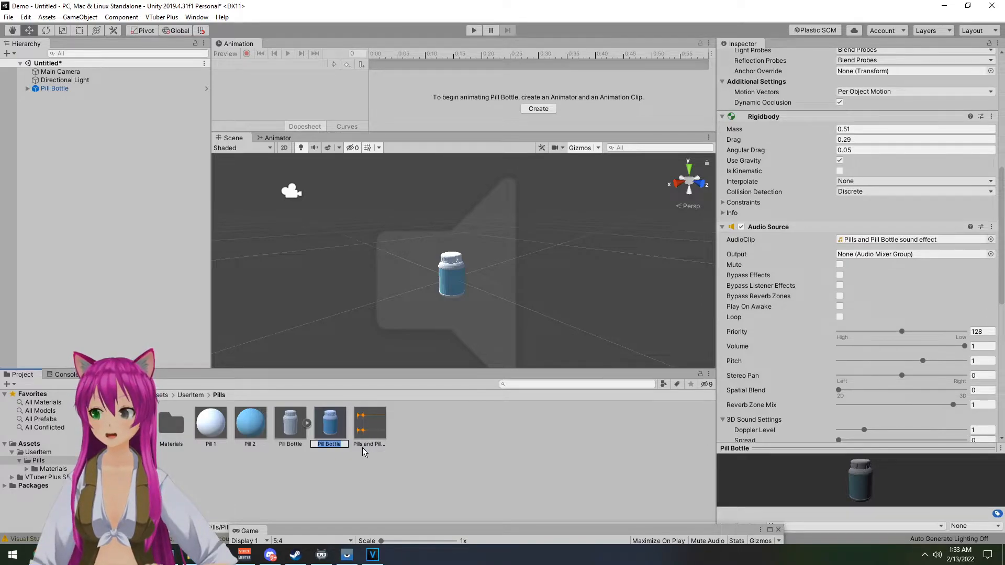
type("prefab")
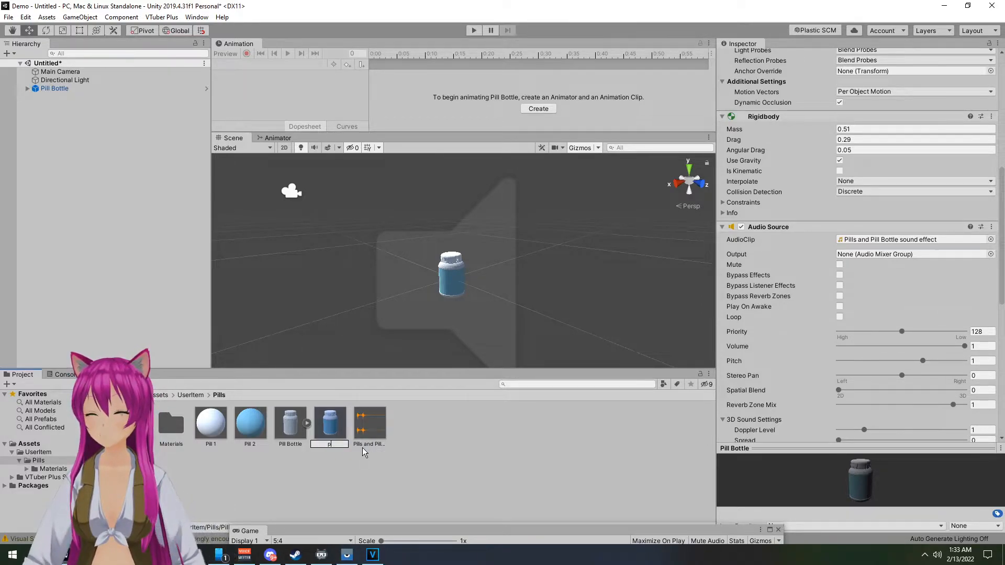
key("Return")
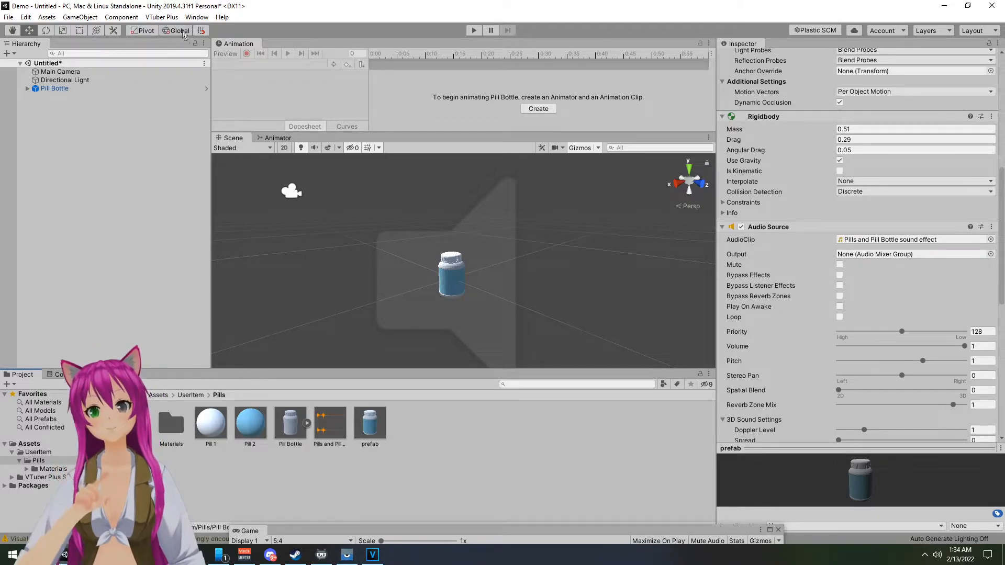
Step: Build the VTuber Plus asset and open the resulting Builds folder in File Explorer
left_click(163, 17)
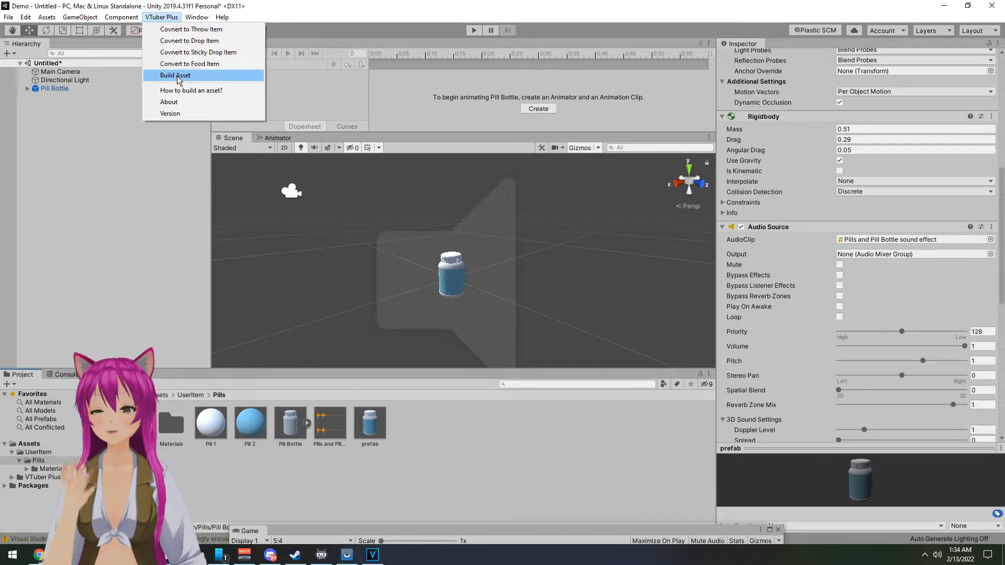
left_click(178, 78)
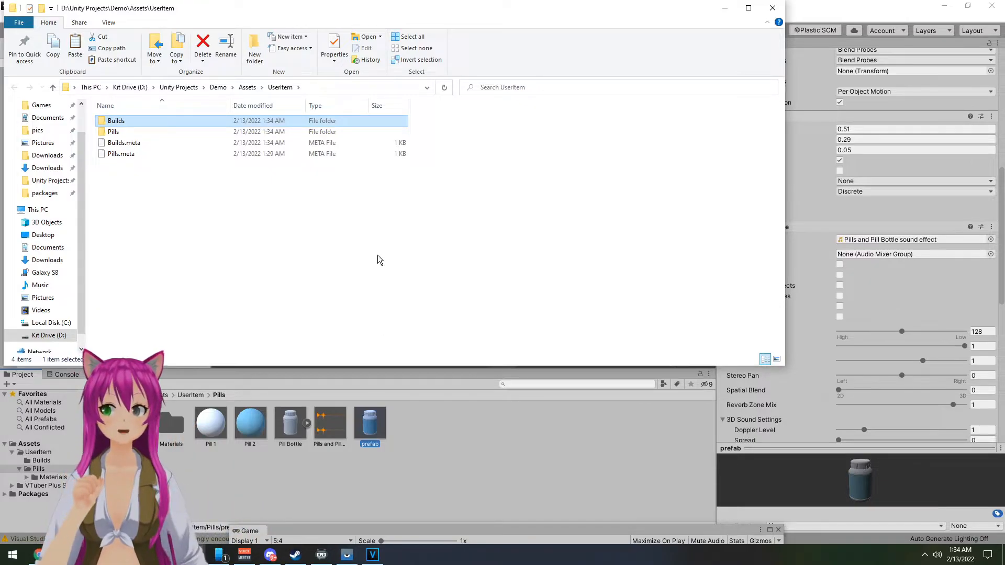
left_click_drag(194, 18, 531, 131)
double_click(447, 235)
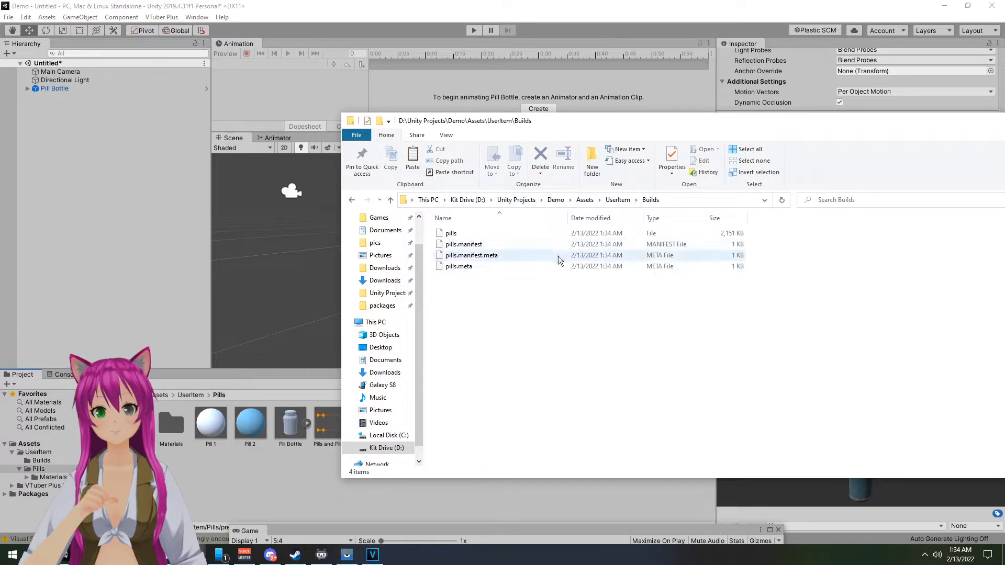
Step: Move the built pills file from the Builds folder into the VTuber Plus_Data\UserItem\ThrowItem folder
left_click(460, 236)
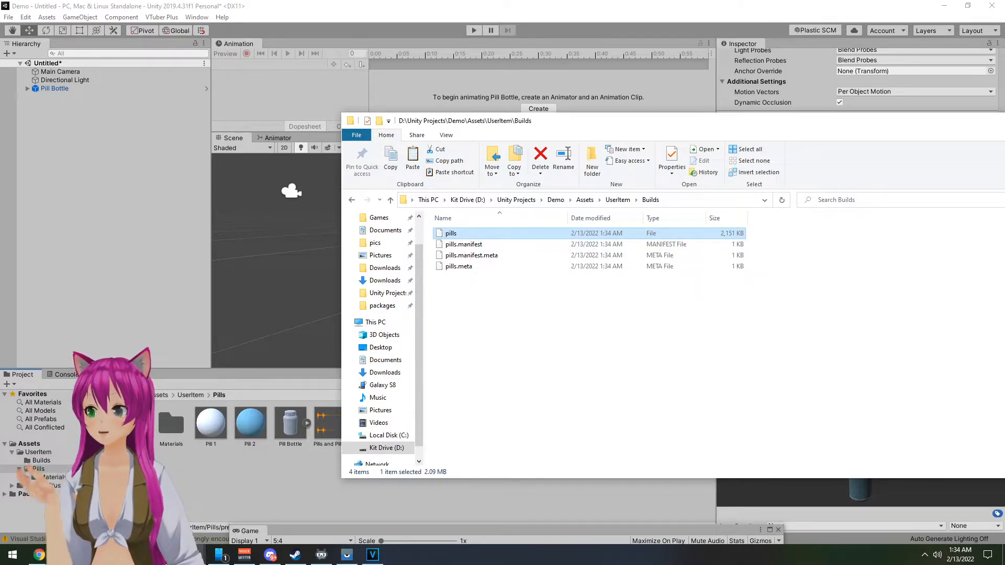
left_click(220, 555)
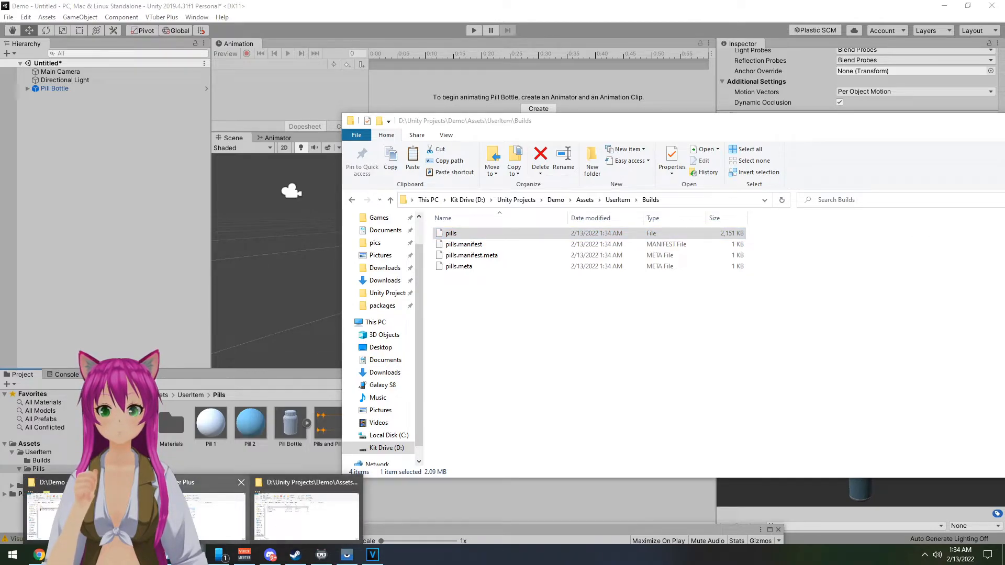
left_click(191, 487)
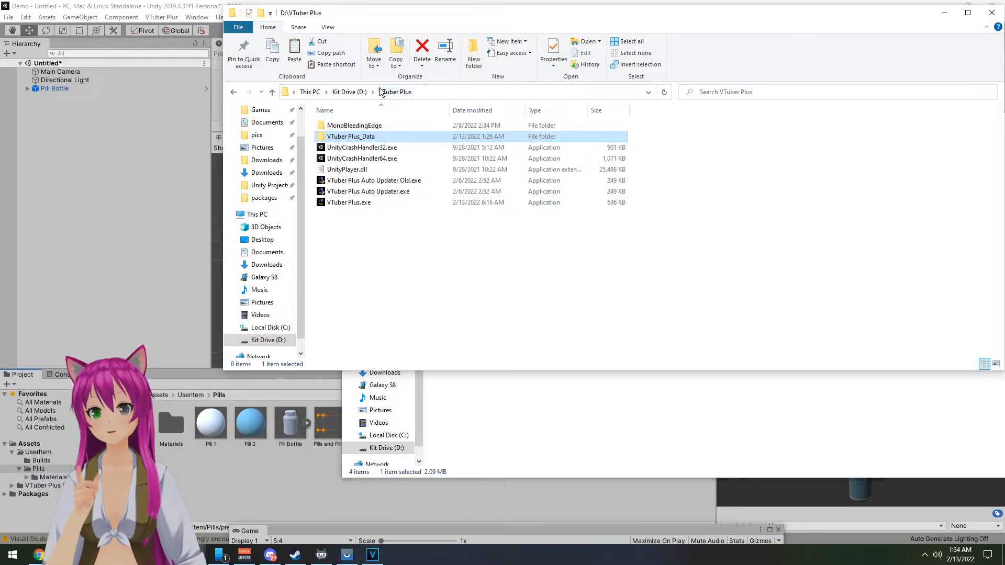
double_click(354, 138)
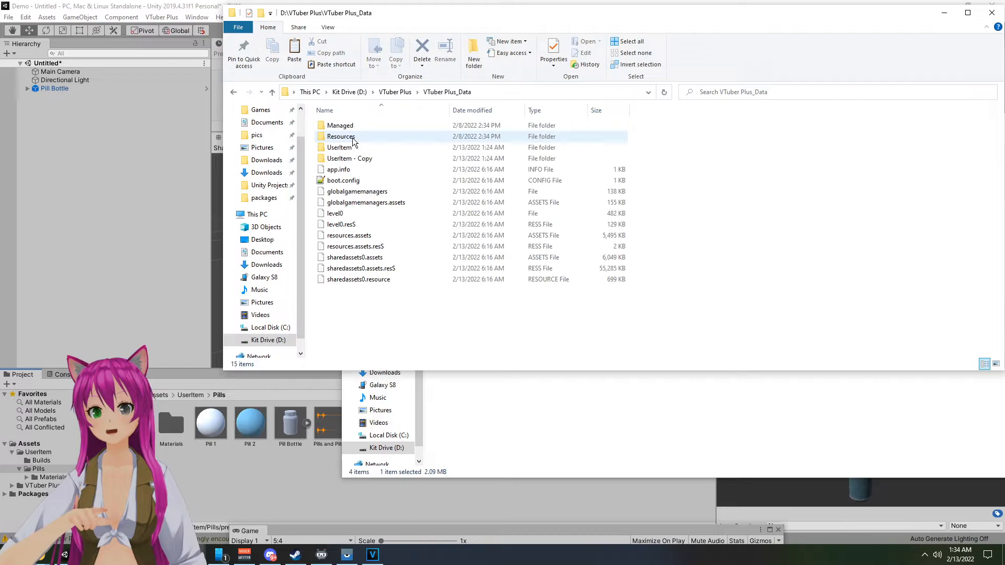
left_click(367, 159)
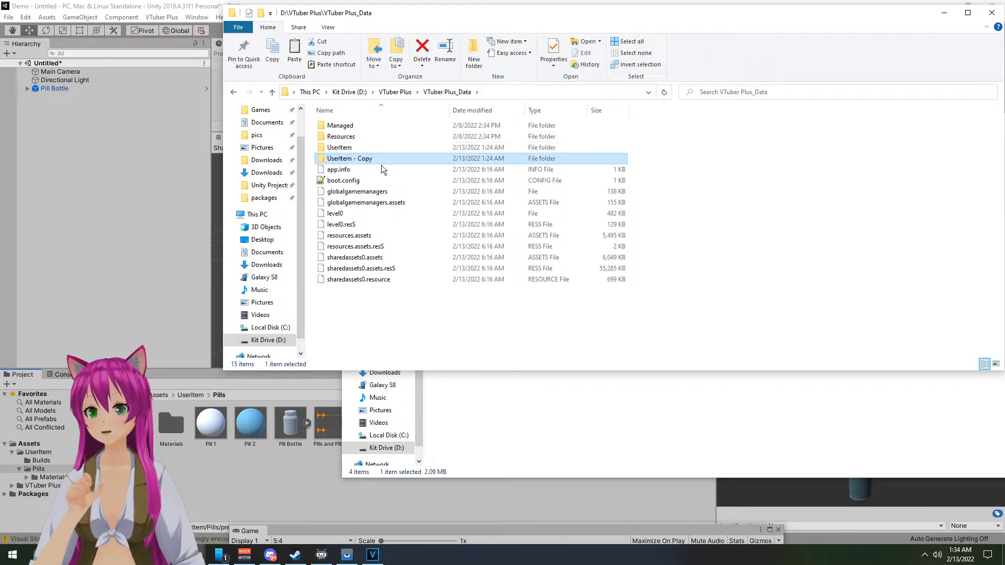
double_click(354, 149)
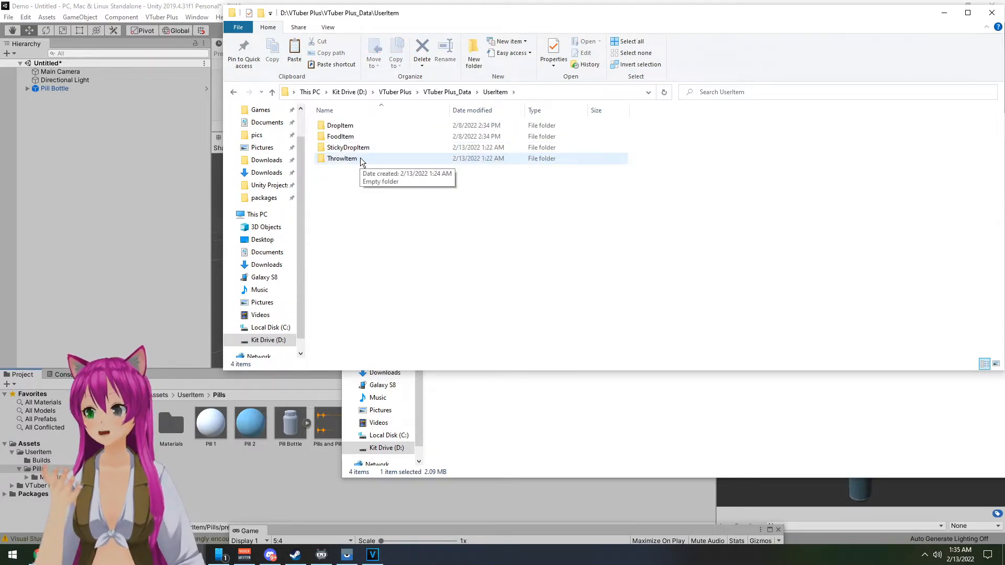
left_click(360, 158)
double_click(360, 158)
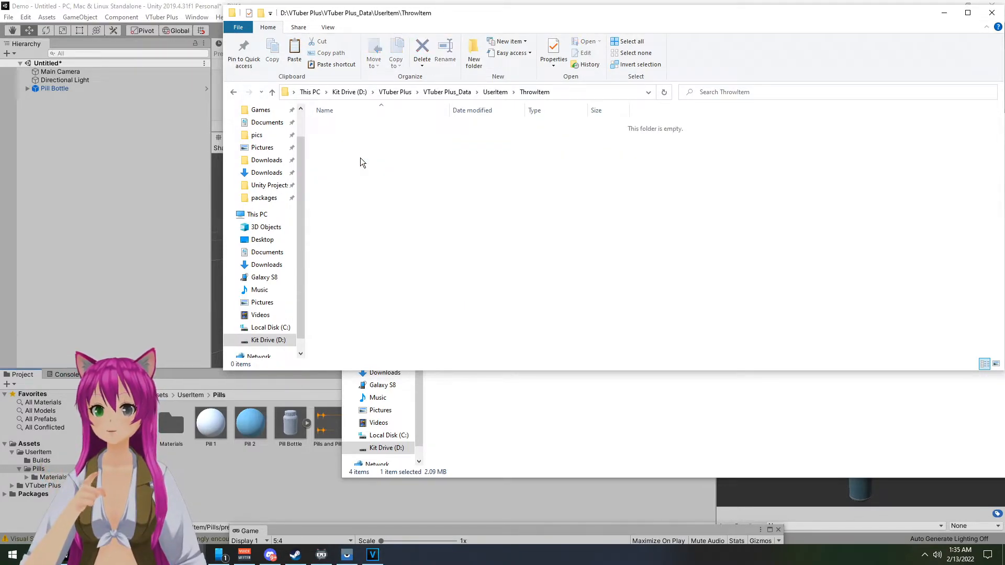
left_click(504, 386)
left_click_drag(448, 238, 324, 156)
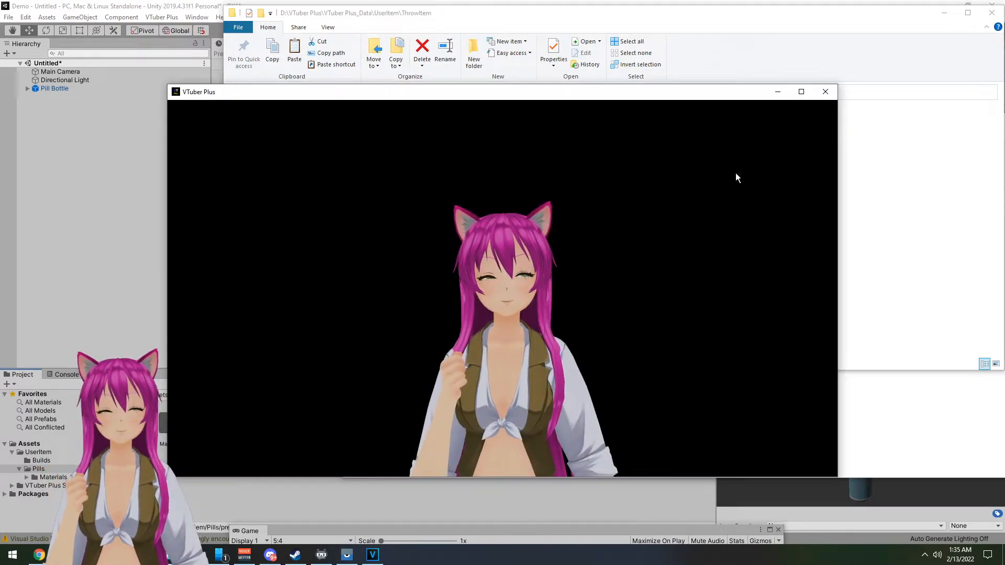
Step: Restart VTuber Plus and test the custom items on the avatar with repeated throws and a drop
left_click(824, 98)
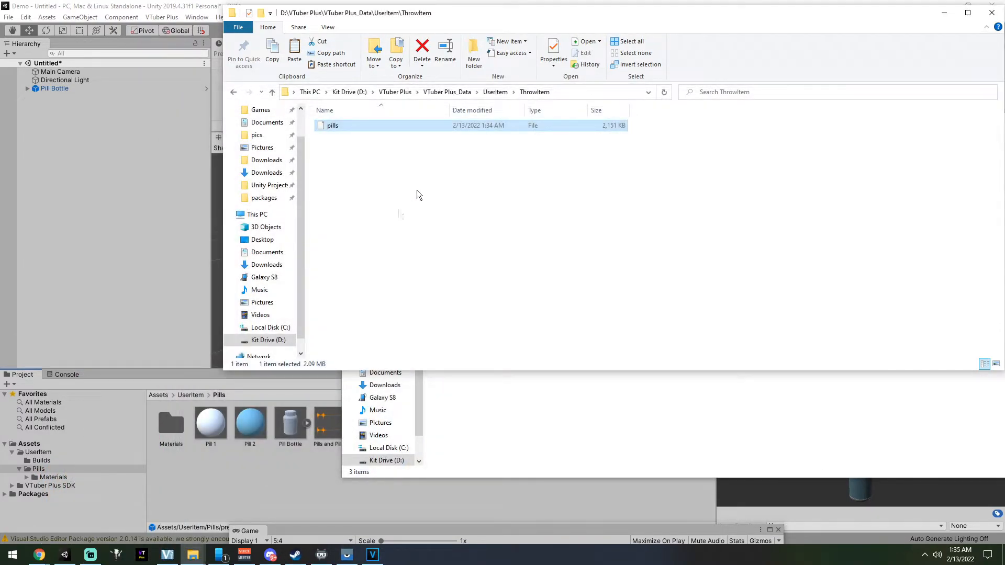
left_click(142, 555)
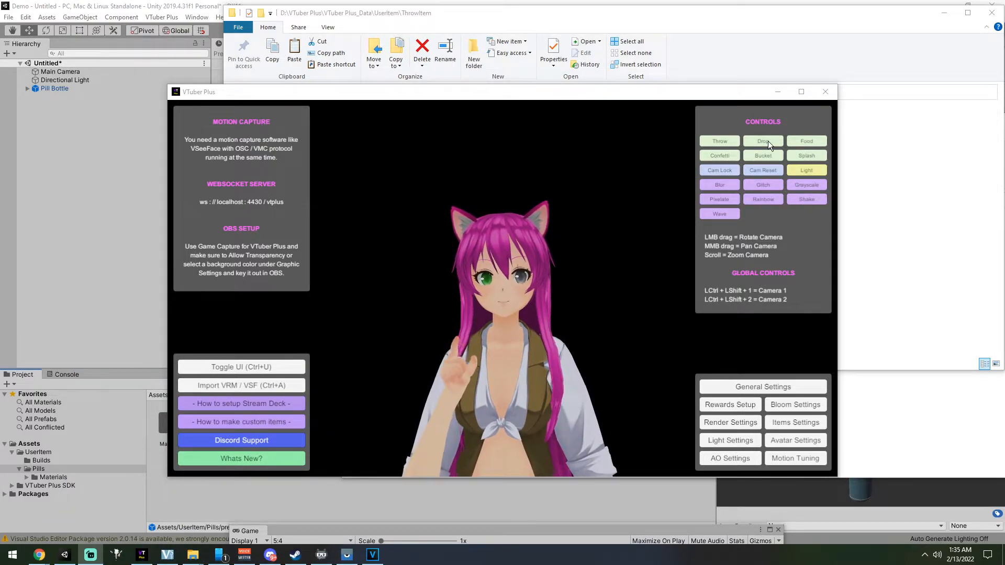
left_click(716, 142)
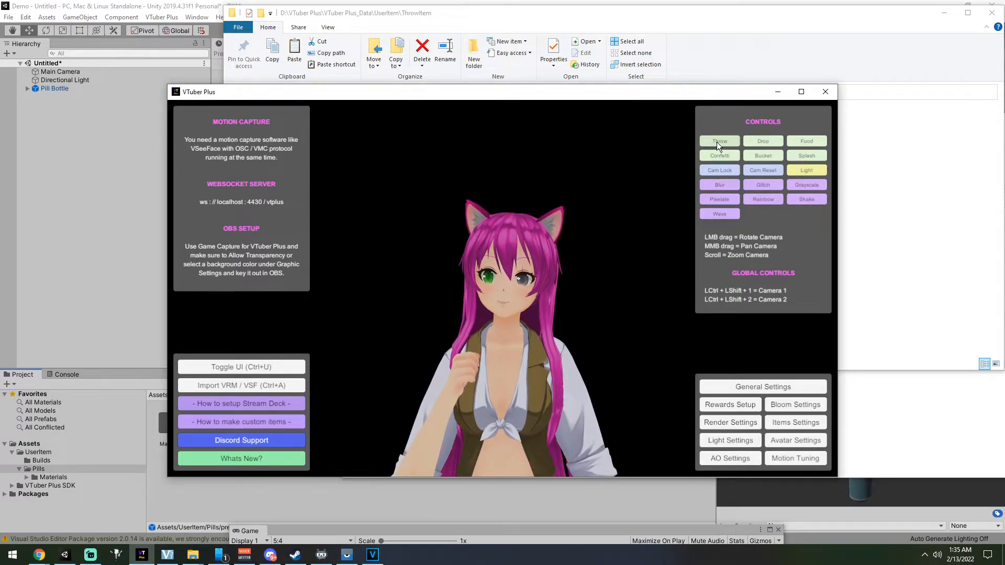
left_click(717, 142)
left_click(717, 142)
left_click(717, 142)
left_click(717, 142)
left_click(717, 142)
left_click(717, 142)
left_click(717, 142)
left_click(717, 142)
left_click(716, 143)
left_click(716, 142)
left_click(716, 142)
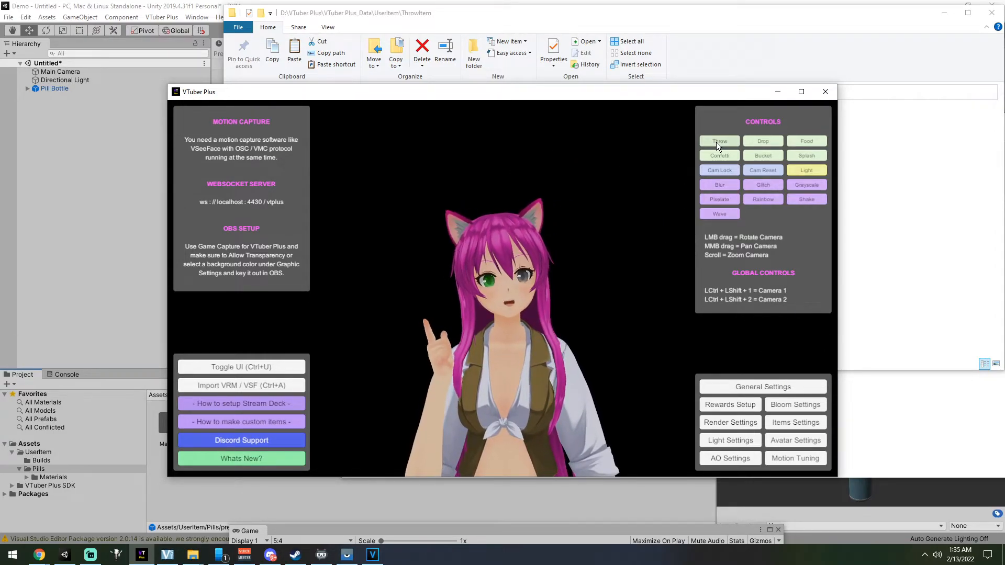
left_click(775, 140)
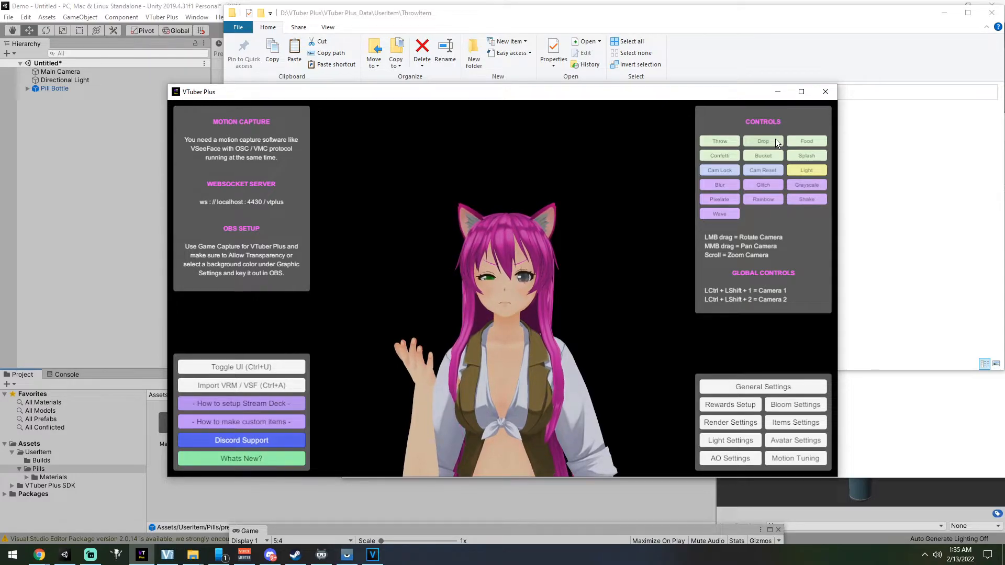
left_click(774, 139)
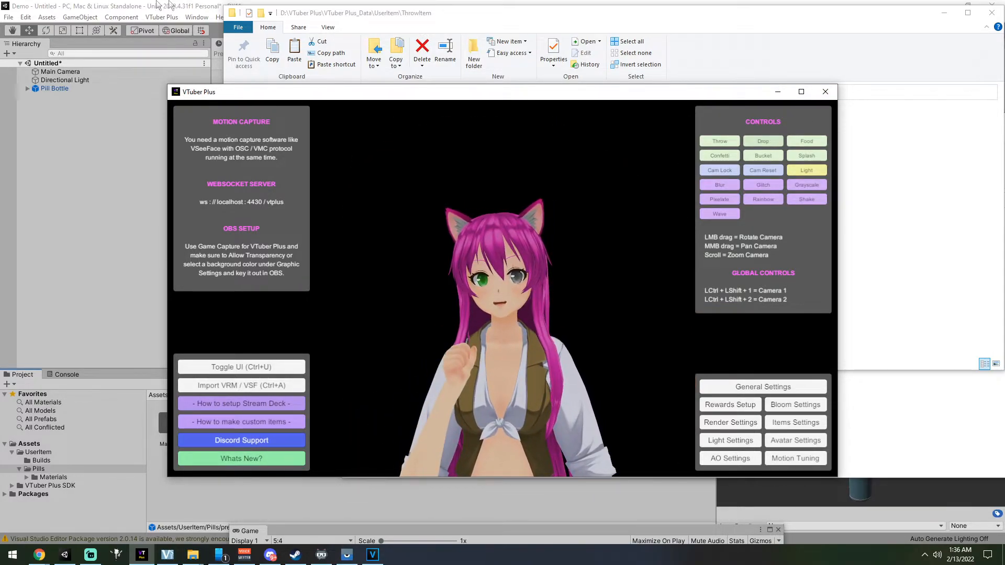
Step: Switch back to Unity and delete the Pill Bottle scene object and the prefab asset in the Pills folder
left_click(155, 5)
left_click(56, 88)
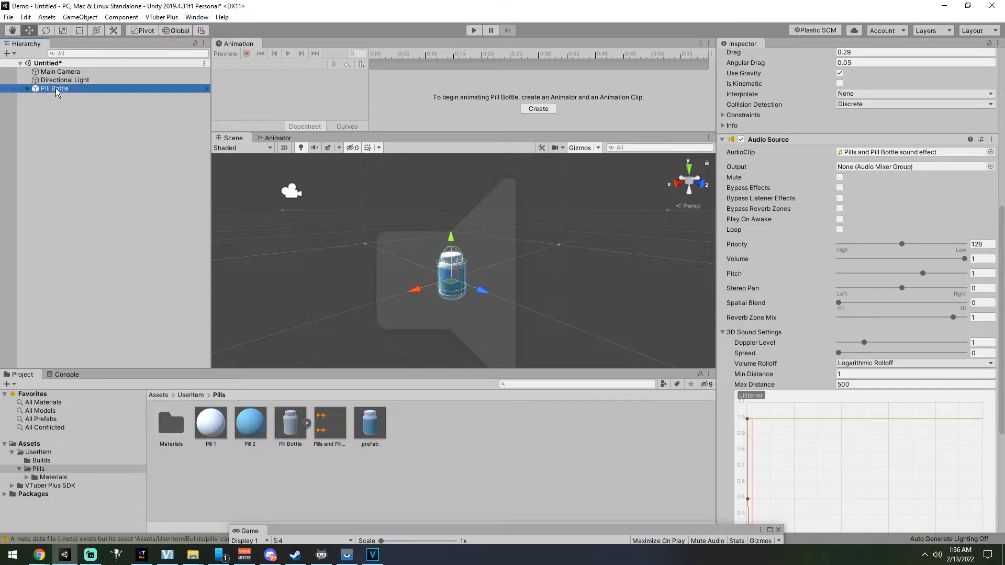
key("Delete")
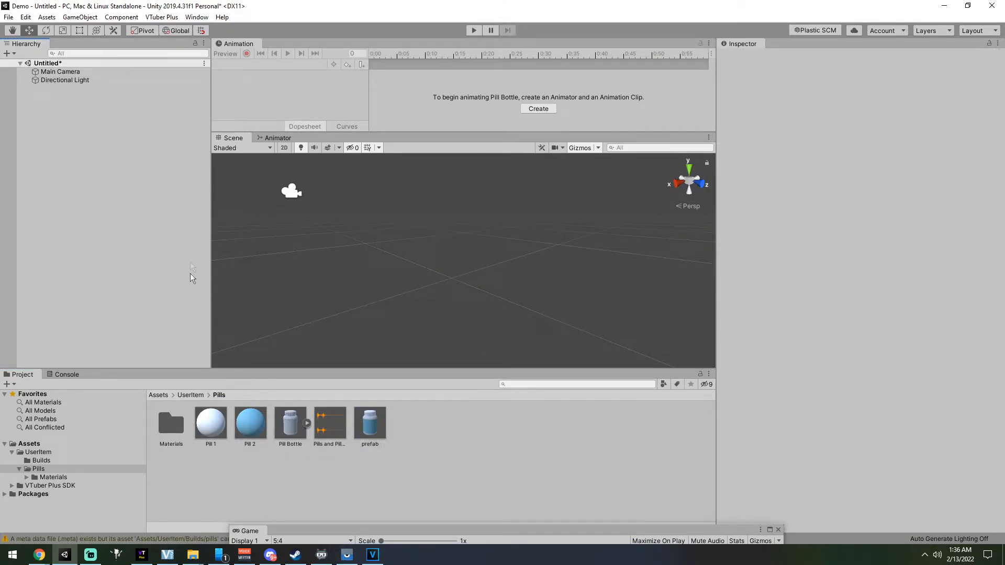
key("Delete")
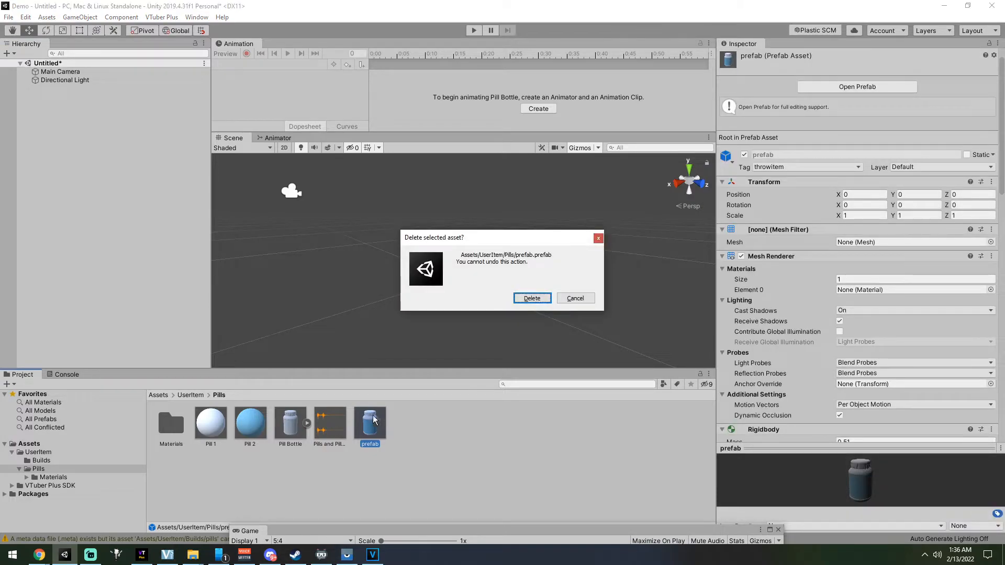
key("Return")
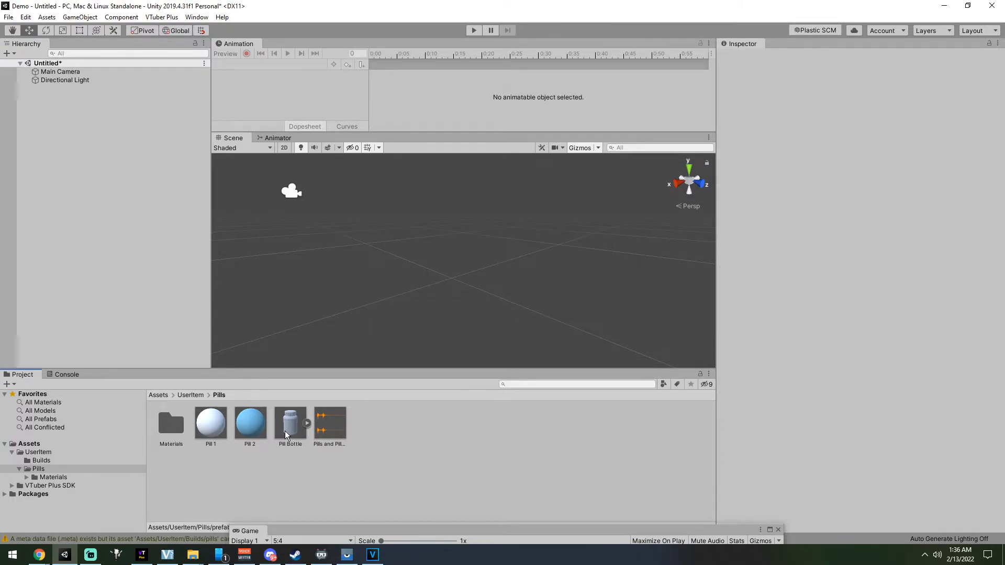
Step: Add the Pill Bottle model from the Pills folder to the scene again and select its parent object
left_click_drag(284, 423, 90, 178)
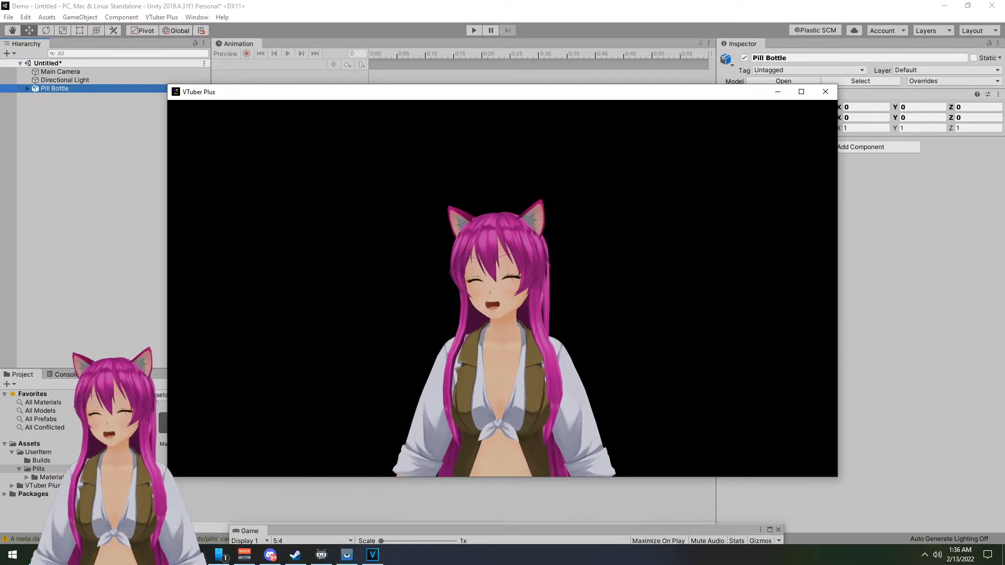
left_click(370, 4)
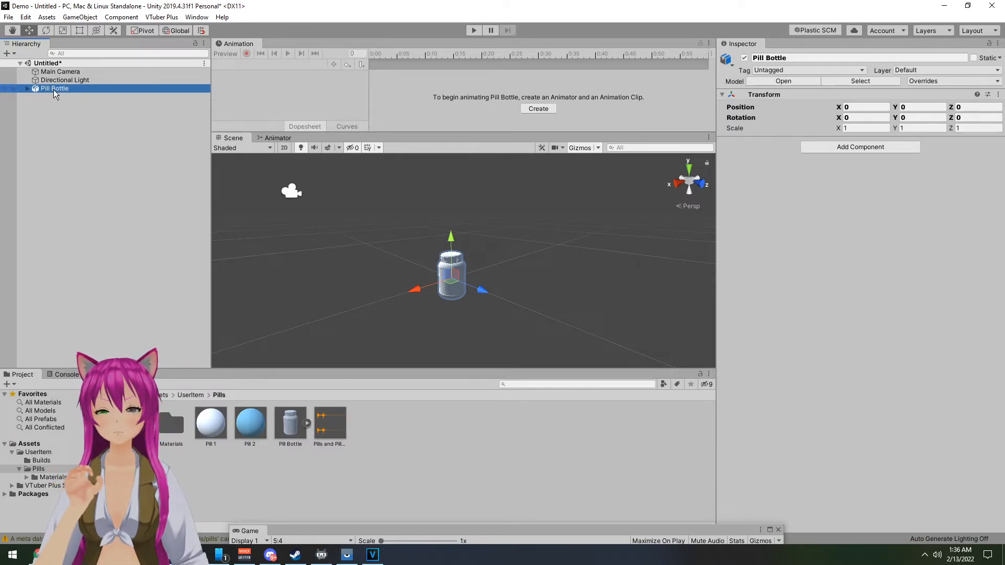
right_click_drag(511, 239, 505, 238)
scroll(503, 241, "up", 10)
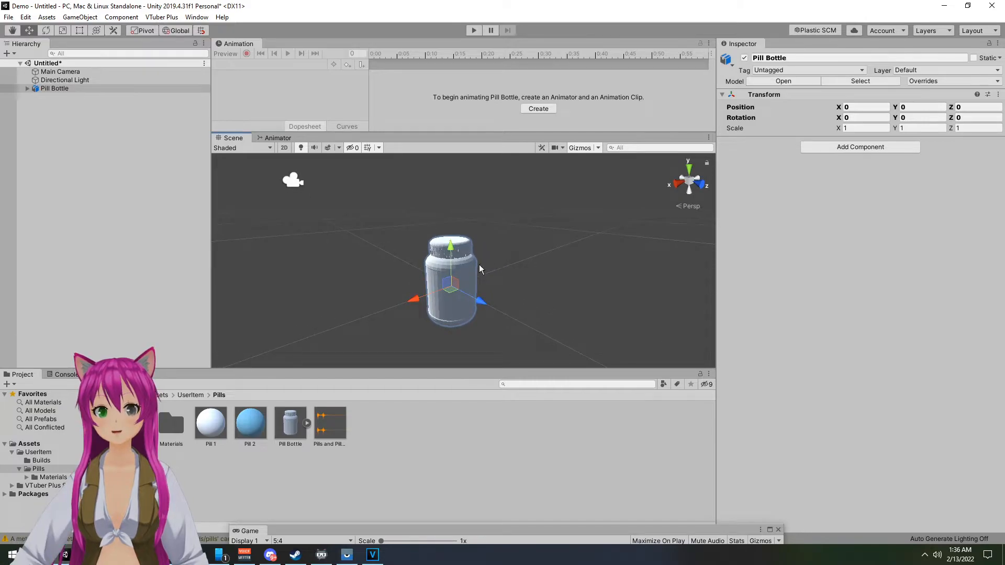
left_click(466, 269)
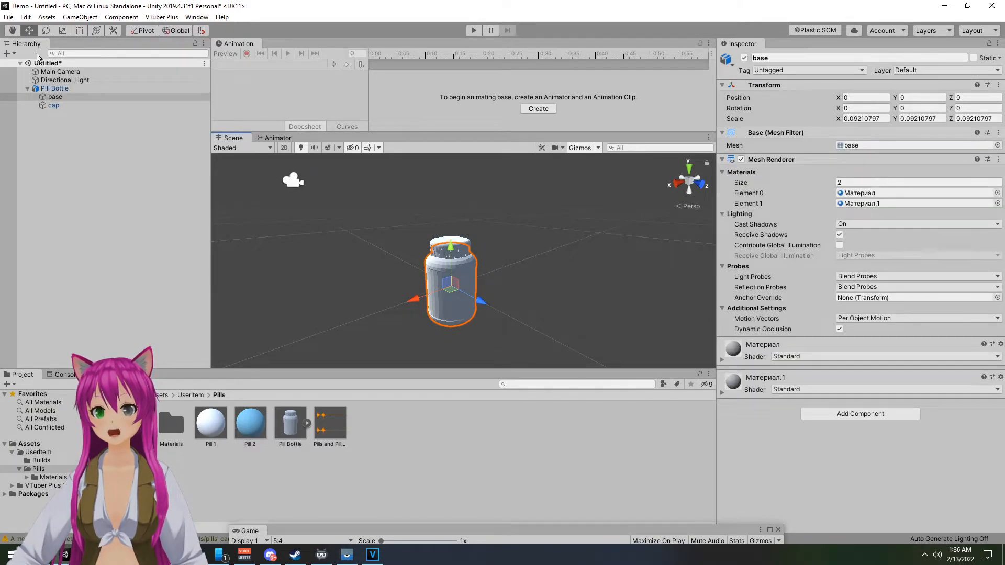
left_click(51, 88)
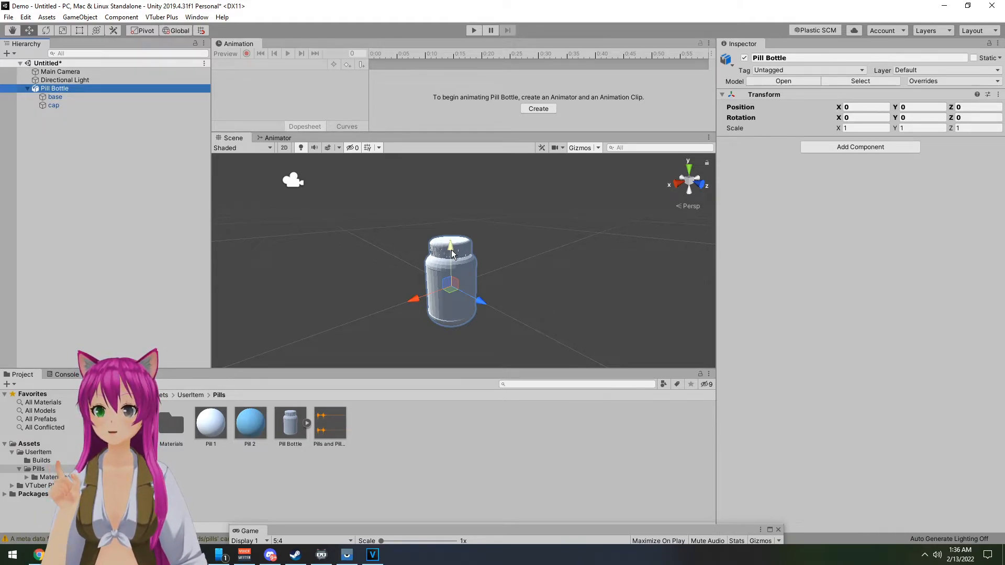
left_click_drag(451, 253, 451, 135)
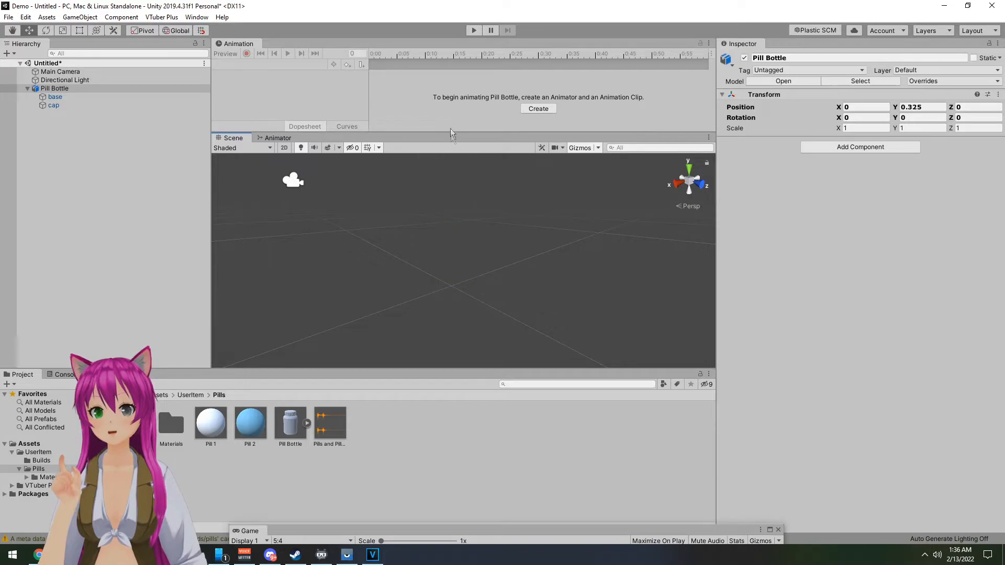
left_click_drag(445, 48, 440, 372)
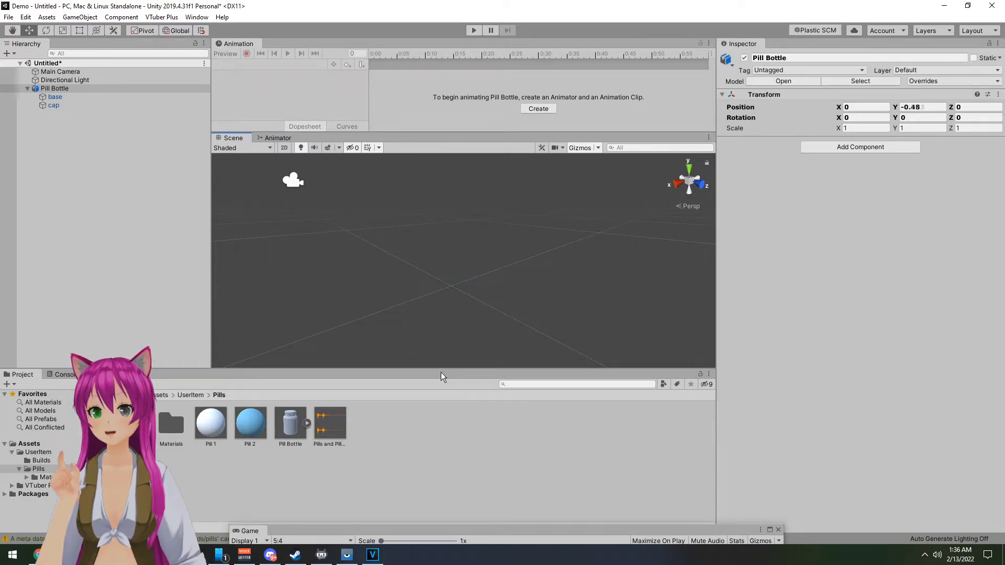
key("ctrl+z")
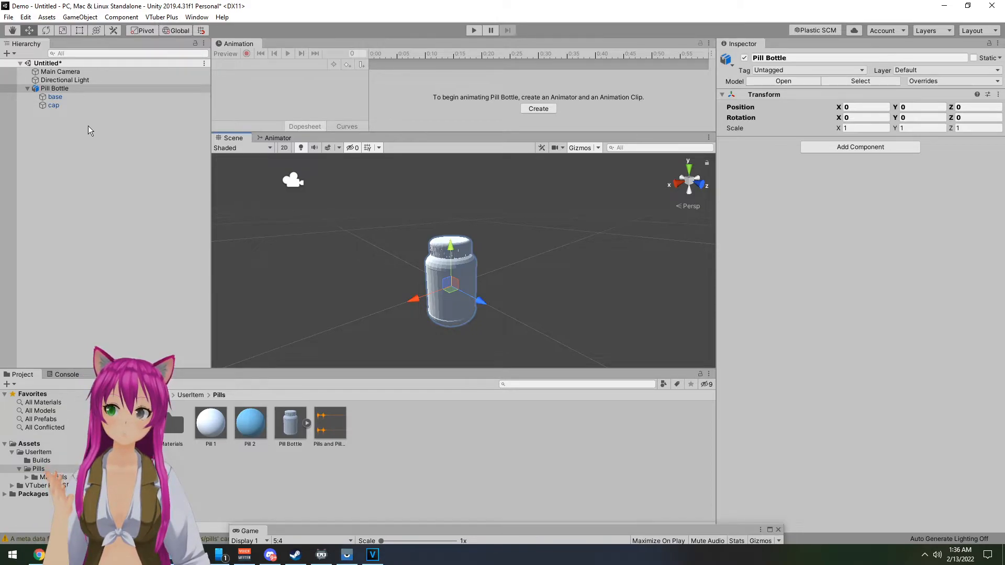
Step: Create an empty GameObject in the scene and make the Pill Bottle its child
left_click(28, 88)
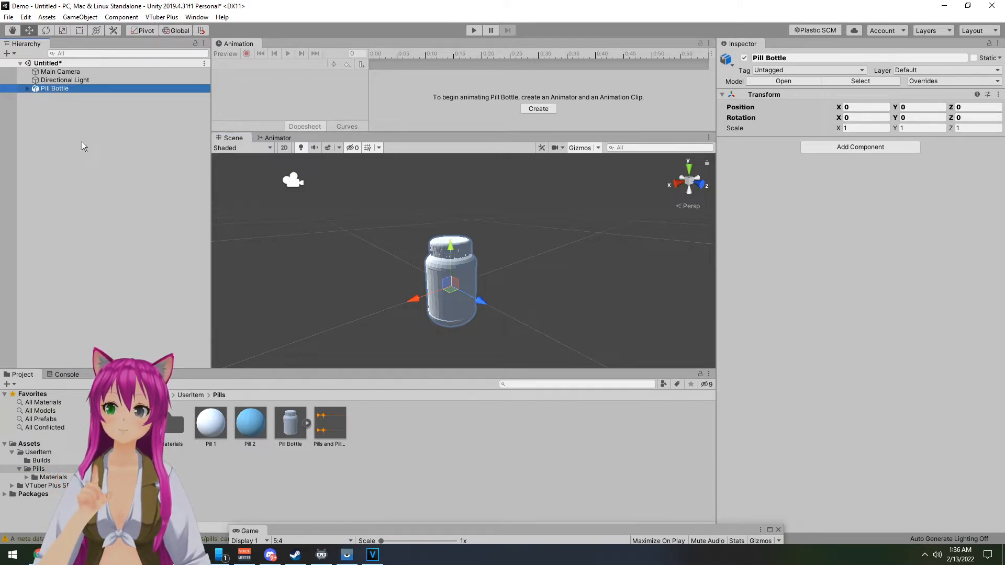
right_click(67, 140)
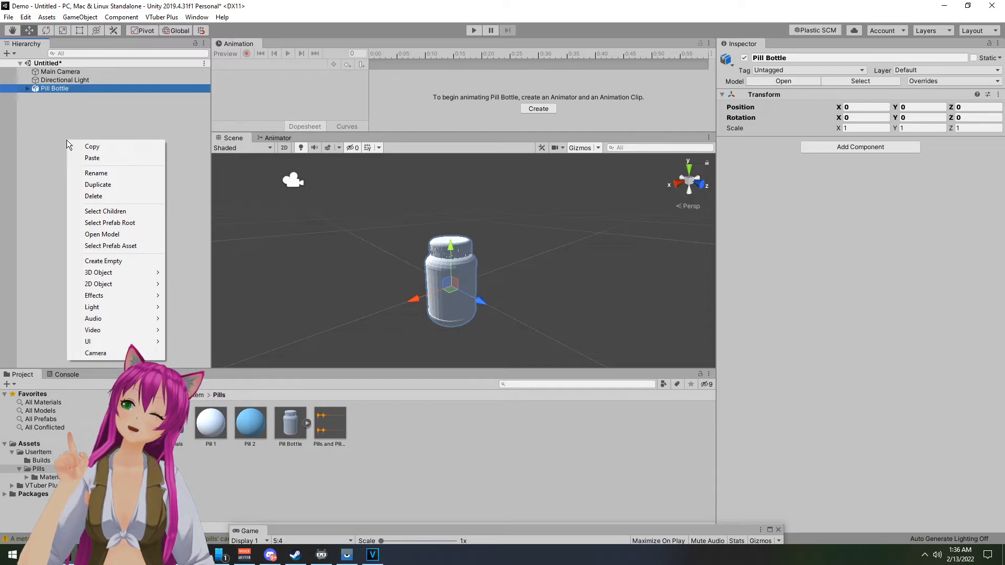
left_click(125, 264)
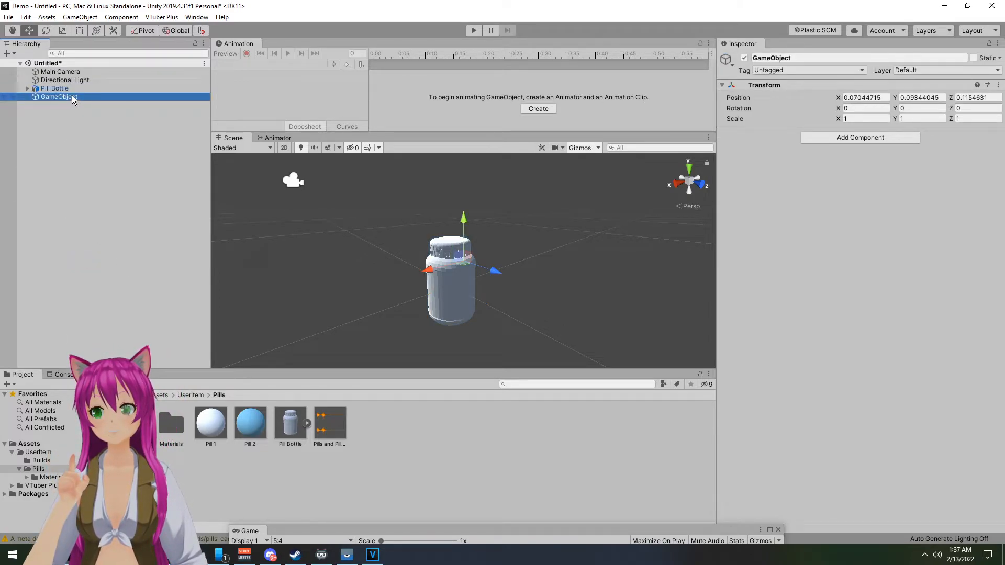
mouse_move(71, 95)
left_mouse_down()
mouse_move(61, 83)
mouse_move(77, 96)
left_mouse_up()
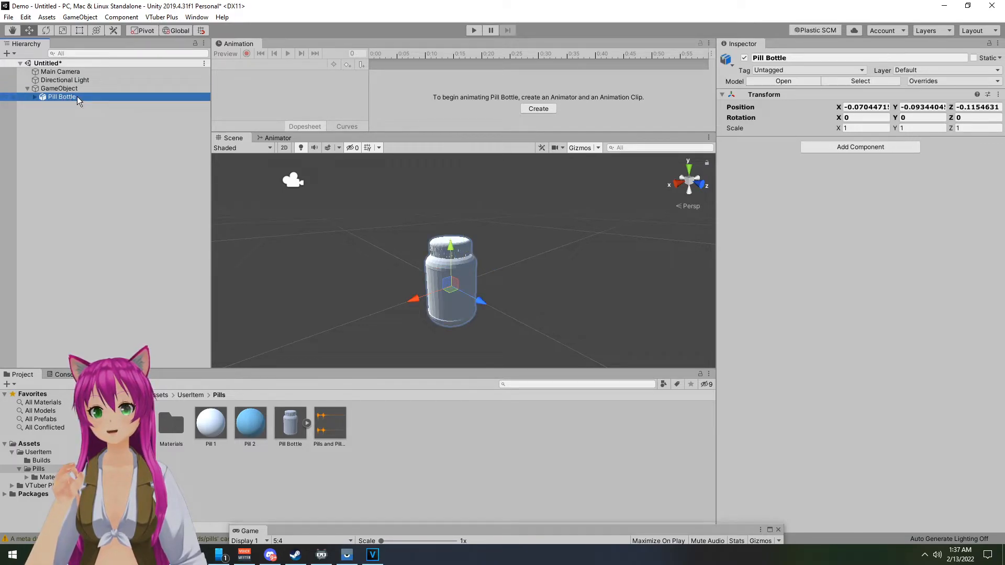
Step: Rename the empty parent GameObject as Sticky
left_click(65, 90)
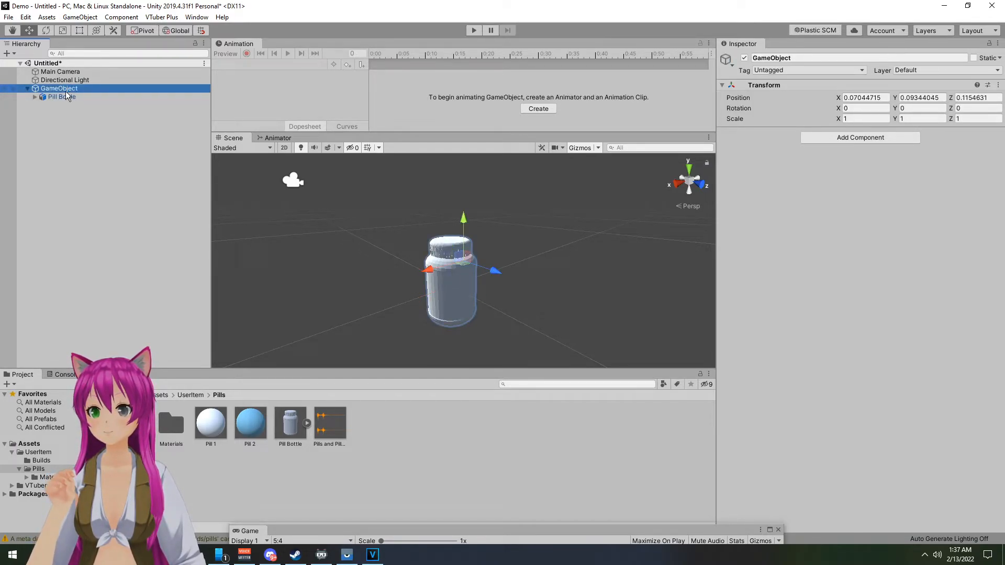
left_click(64, 89)
type("Stick")
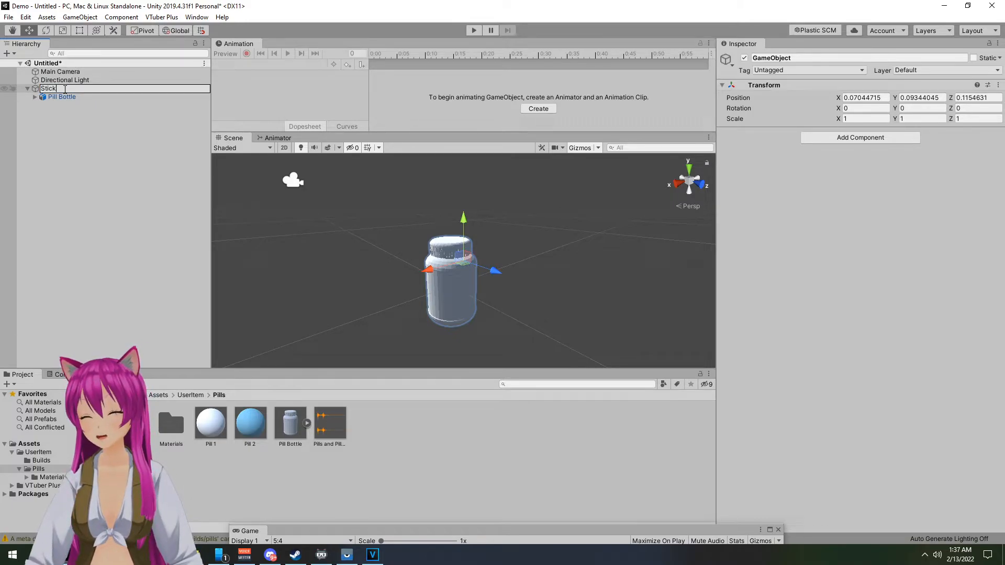
type("y")
key("Return")
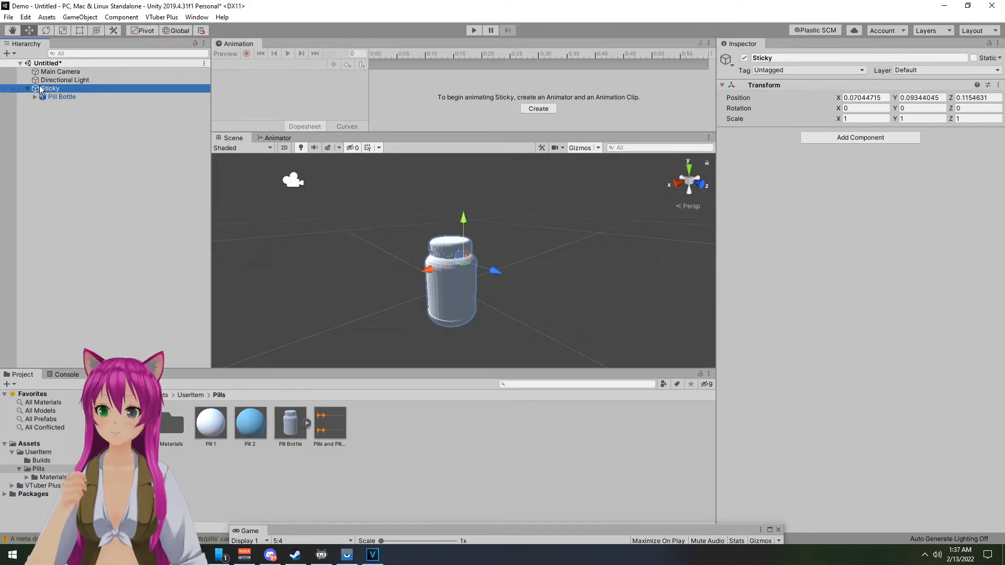
Step: Move the Pill Bottle out of Sticky to the scene's root level and select Sticky
left_click(60, 97)
left_click(98, 87)
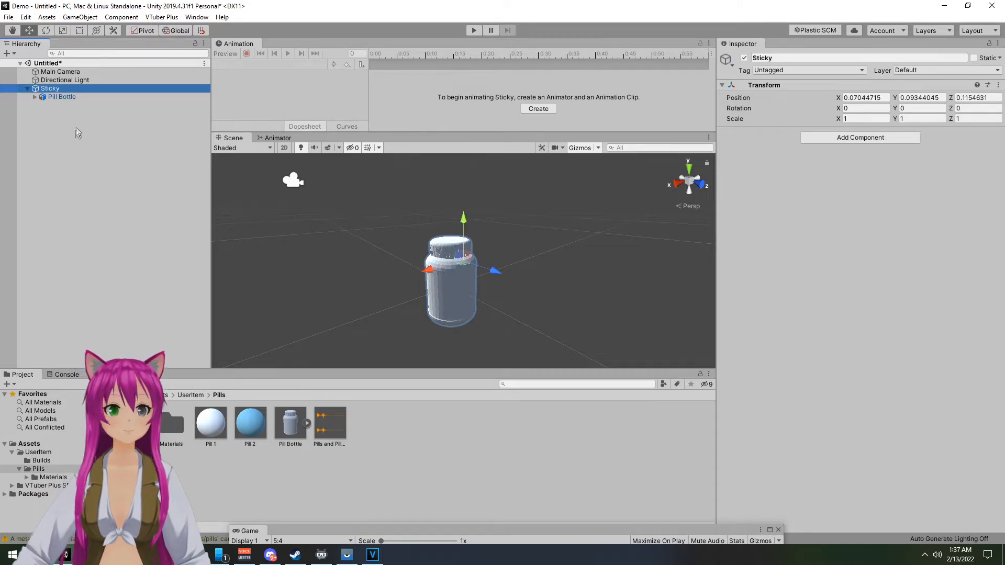
left_click_drag(80, 96, 80, 117)
left_click(83, 87)
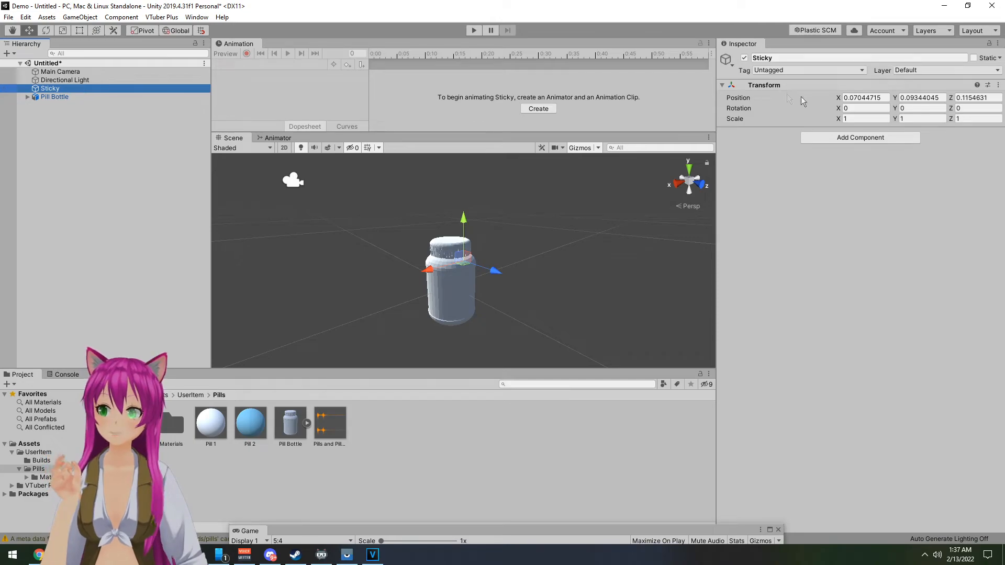
Step: Set the Sticky object's position to 0, 0, 0
left_click(872, 99)
type("0")
key("Tab")
type("0")
key("Tab")
type("0")
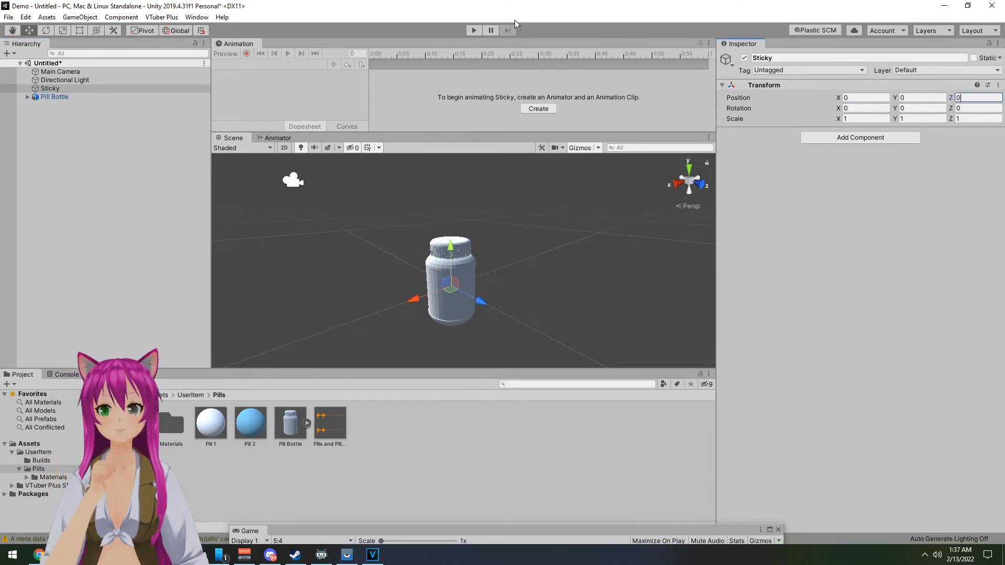
Step: Make the Pill Bottle a child of Sticky again and select the Sticky parent
left_click(56, 96)
left_click_drag(57, 96, 57, 88)
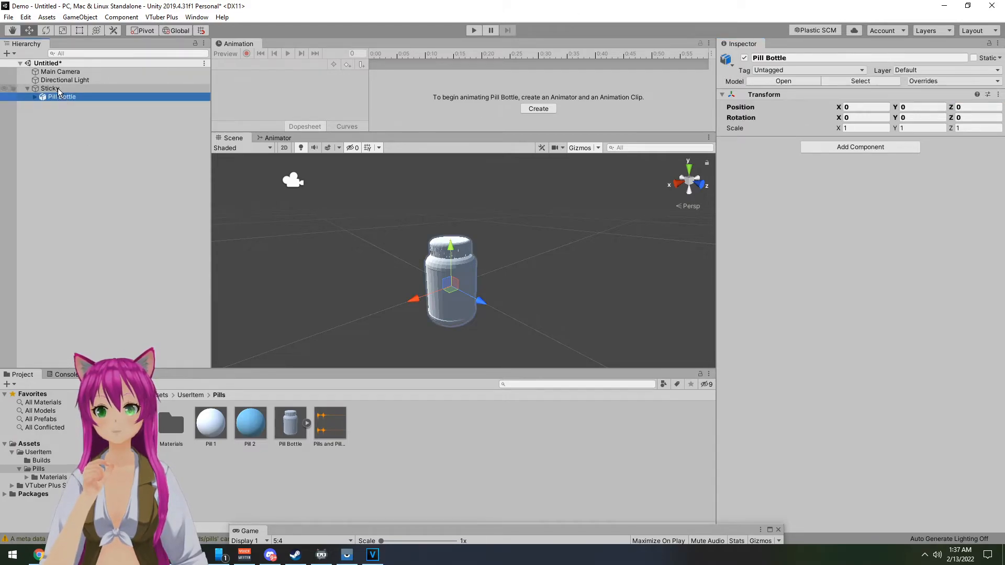
left_click(74, 89)
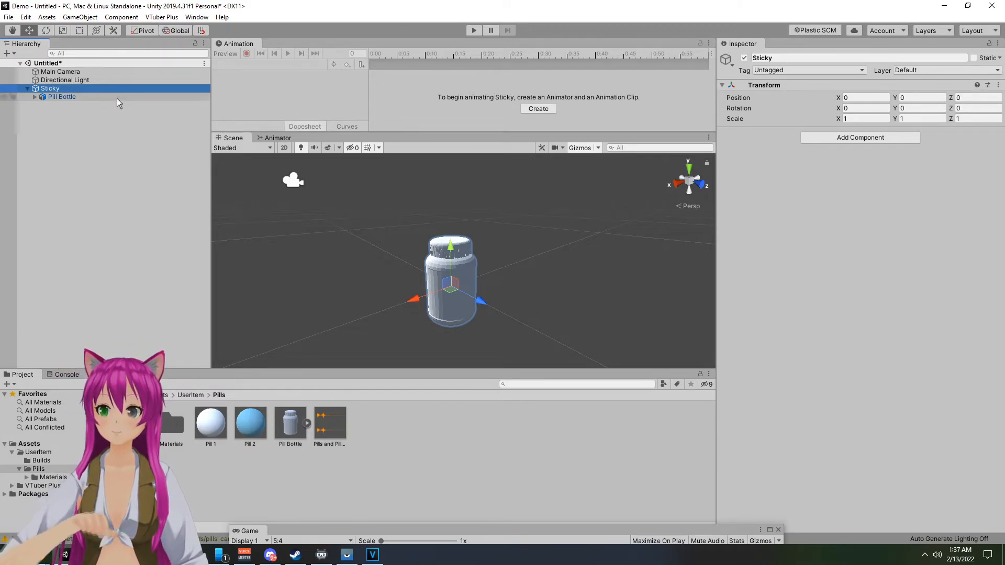
Step: Rotate the Pill Bottle child object upside down, 180 degrees about the Z axis
left_click(100, 97)
key("e")
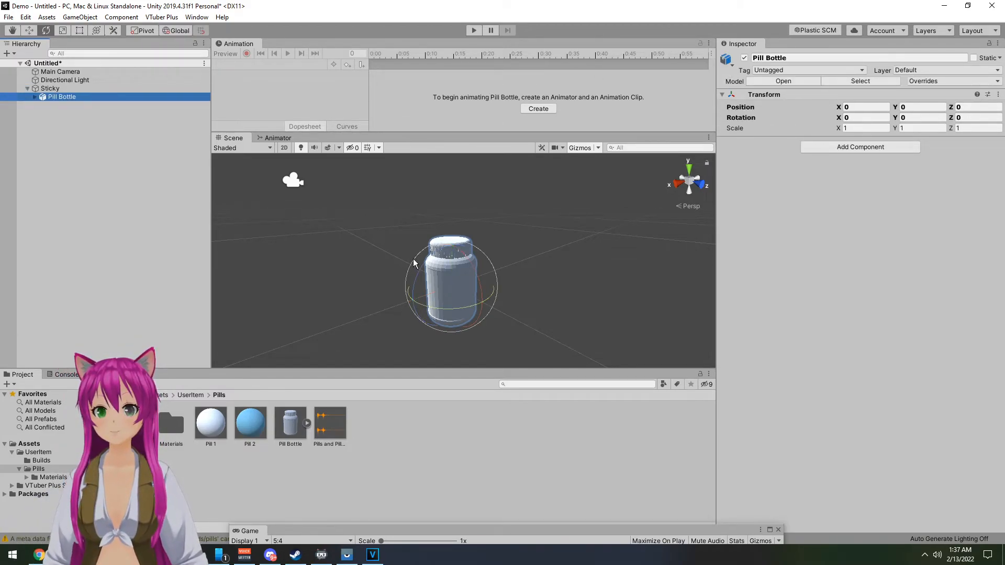
left_click_drag(487, 262, 650, 238)
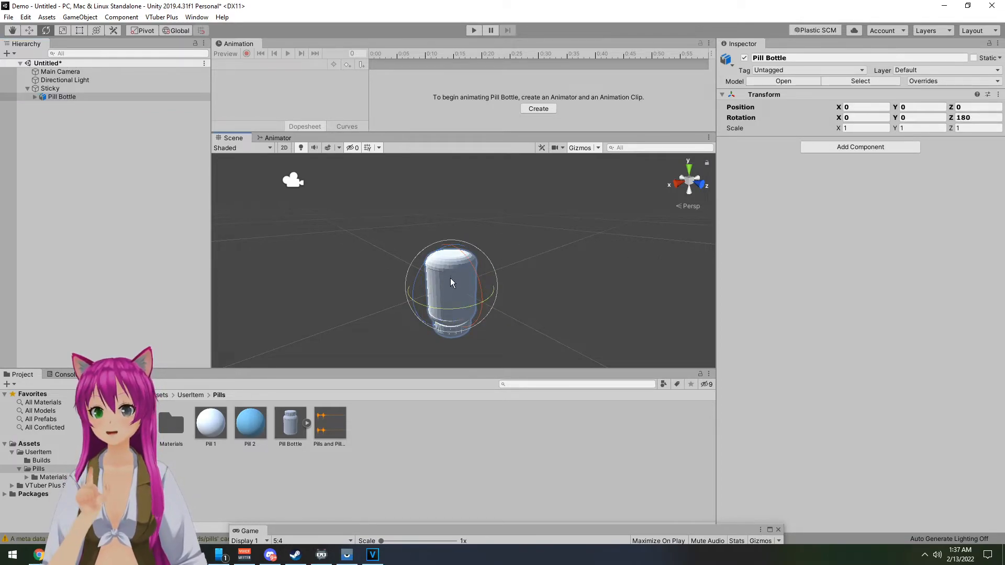
key("w")
left_click_drag(455, 252, 455, 143)
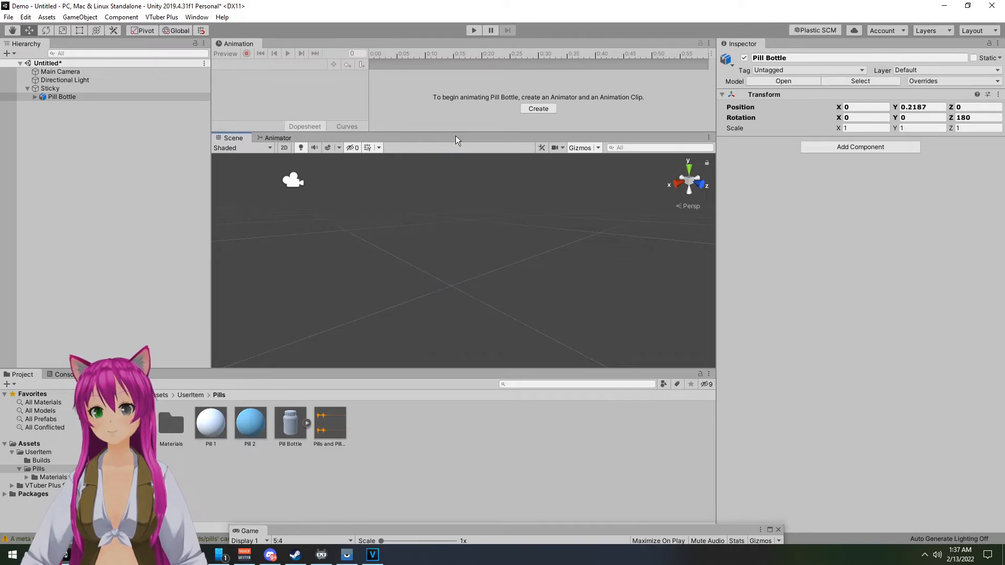
key("ctrl+z")
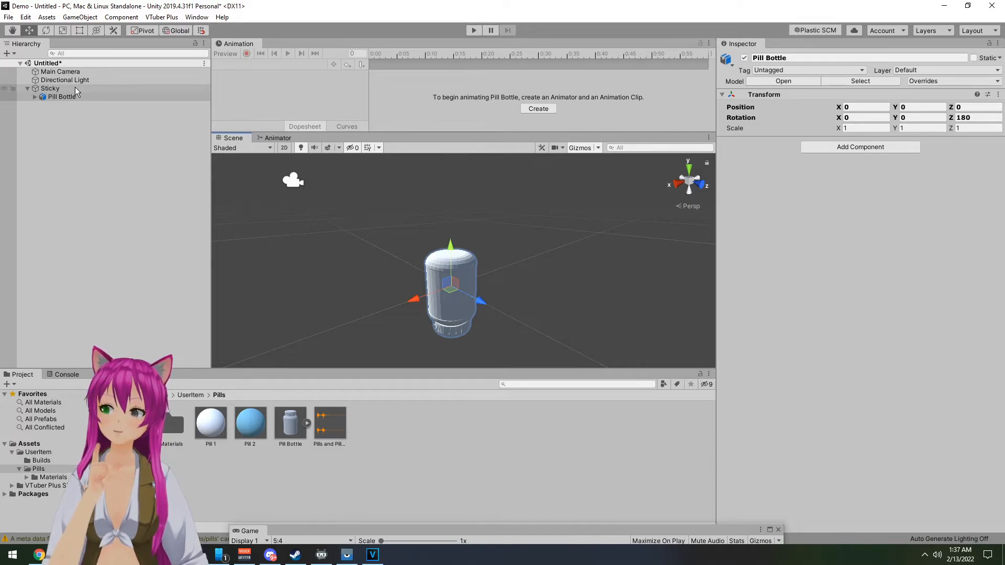
Step: Convert the Sticky parent object to a VTuber Plus sticky drop item
left_click(53, 89)
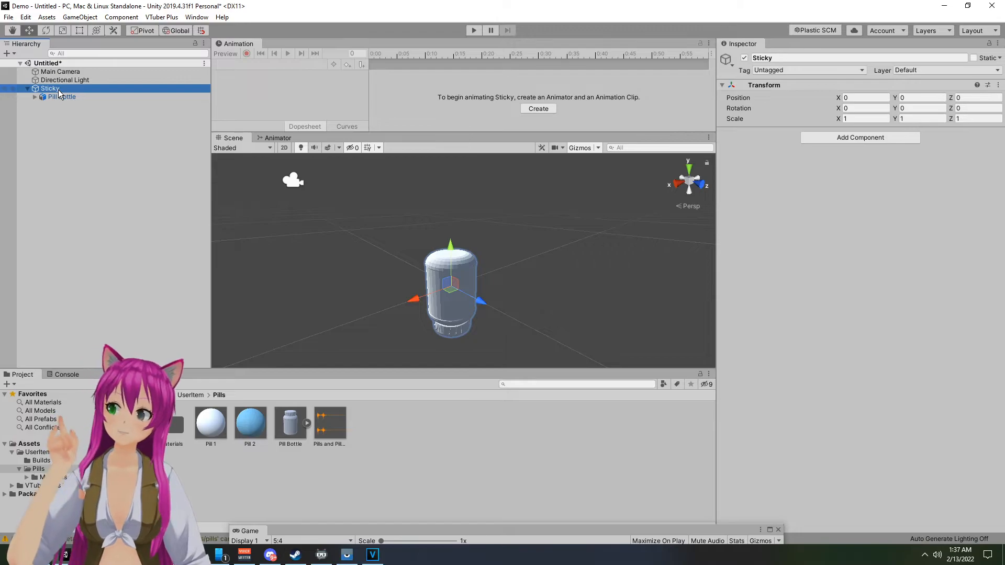
left_click(152, 17)
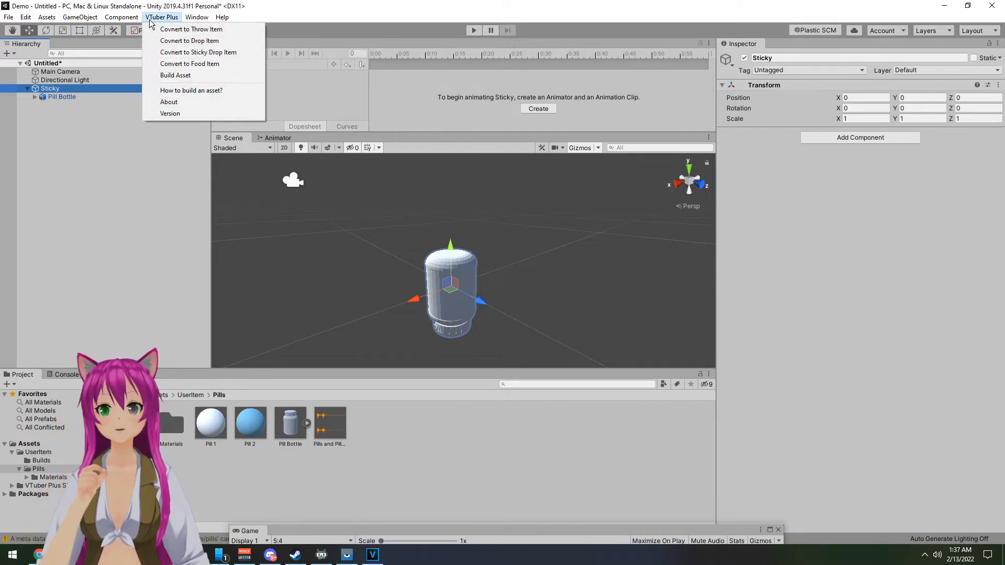
left_click(180, 52)
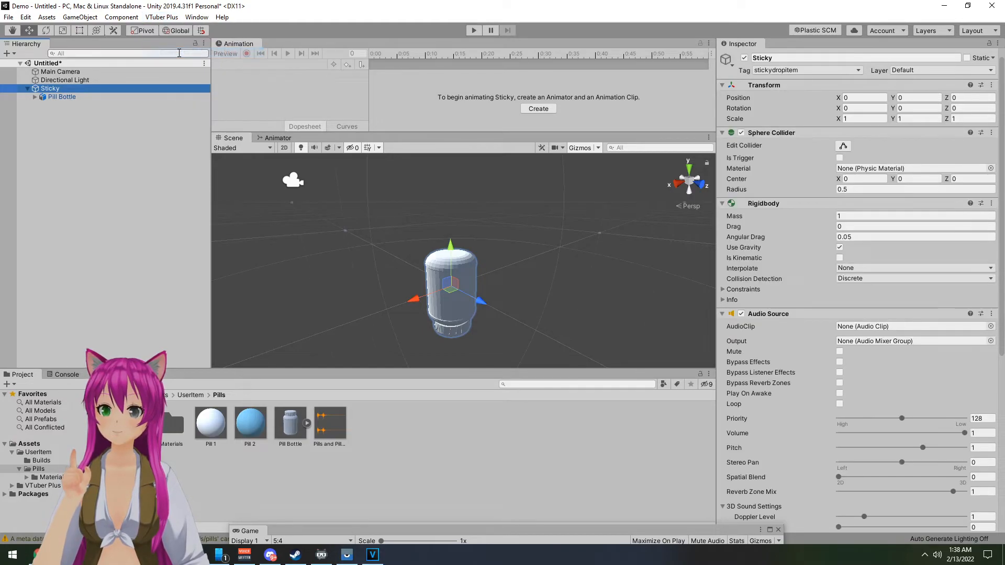
Step: Edit Sticky's sphere collider and shrink it around the sides of the bottle to a radius of about 0.055
mouse_move(442, 242)
right_mouse_down()
mouse_move(471, 247)
mouse_move(461, 242)
right_mouse_up()
key("s")
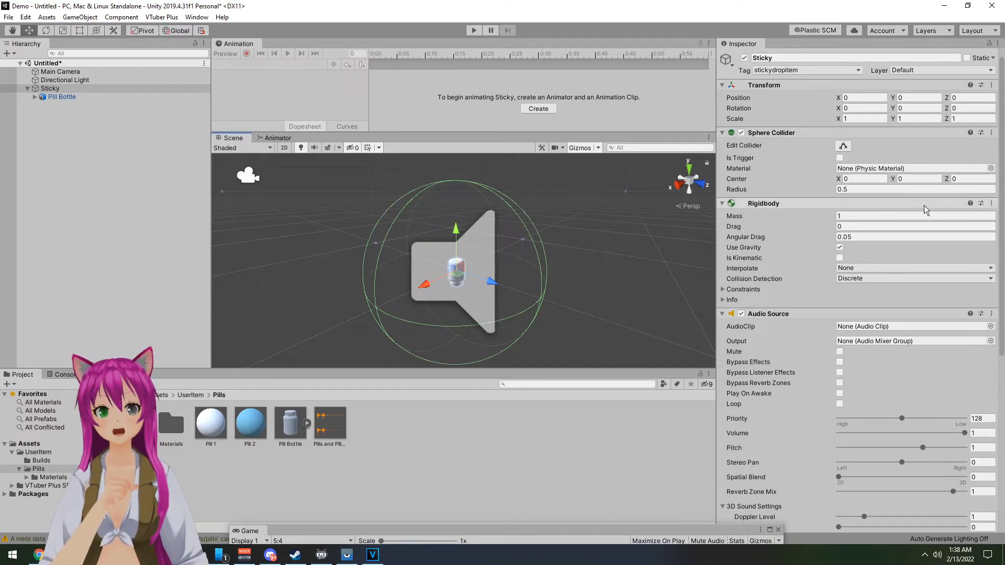
left_click(844, 146)
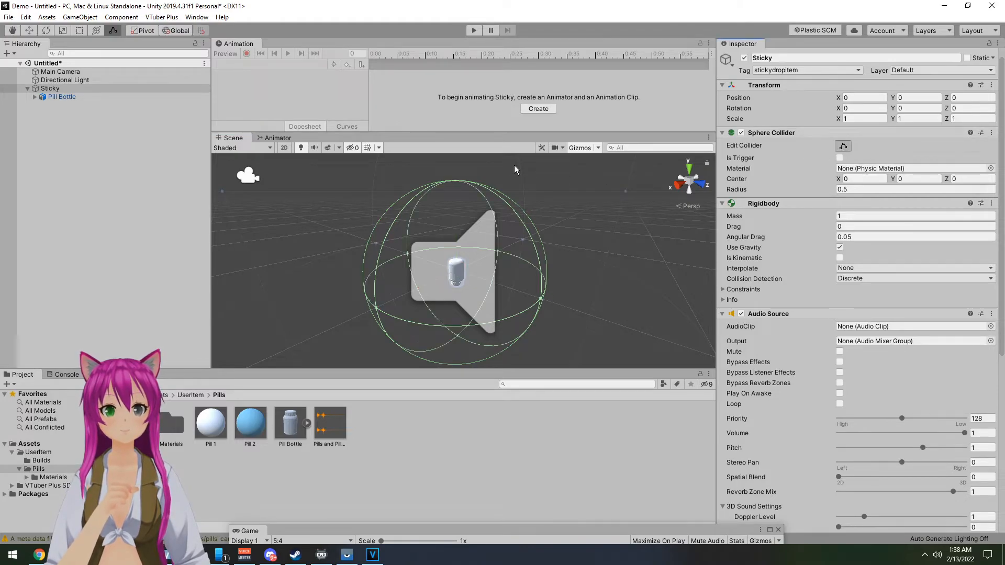
mouse_move(460, 186)
right_mouse_down()
mouse_move(516, 255)
mouse_move(471, 180)
right_mouse_up()
key("w")
key("s")
key("w")
left_click_drag(566, 239, 537, 241)
key("d")
right_click_drag(537, 241, 455, 247)
key("w")
key("s")
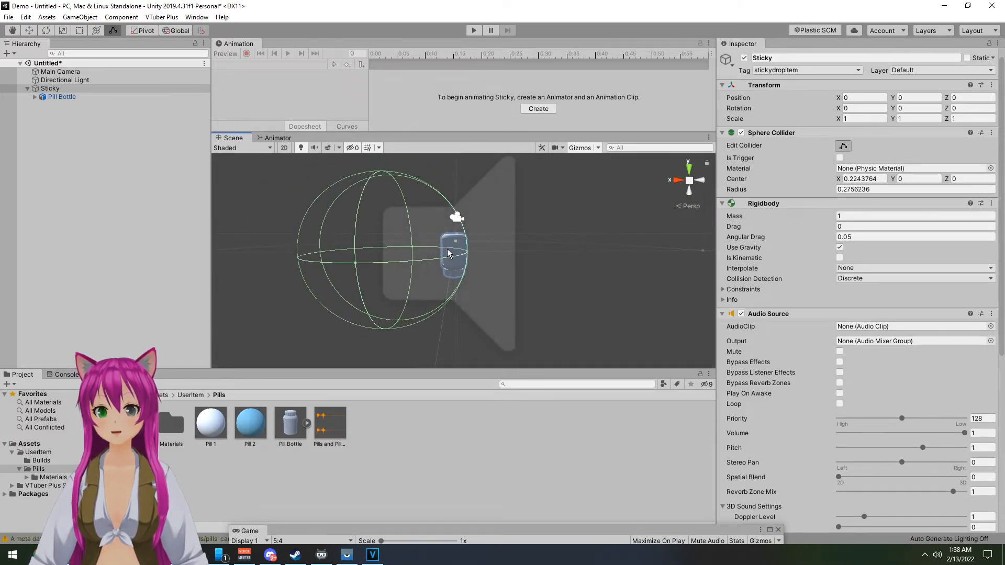
left_click_drag(321, 256, 406, 254)
Step: Extend the sphere collider up to the upper end of the inverted bottle, giving a radius of about 0.0625
right_click_drag(477, 251, 473, 229)
key("w")
right_click_drag(451, 262, 453, 259)
key("w")
key("s")
key("w")
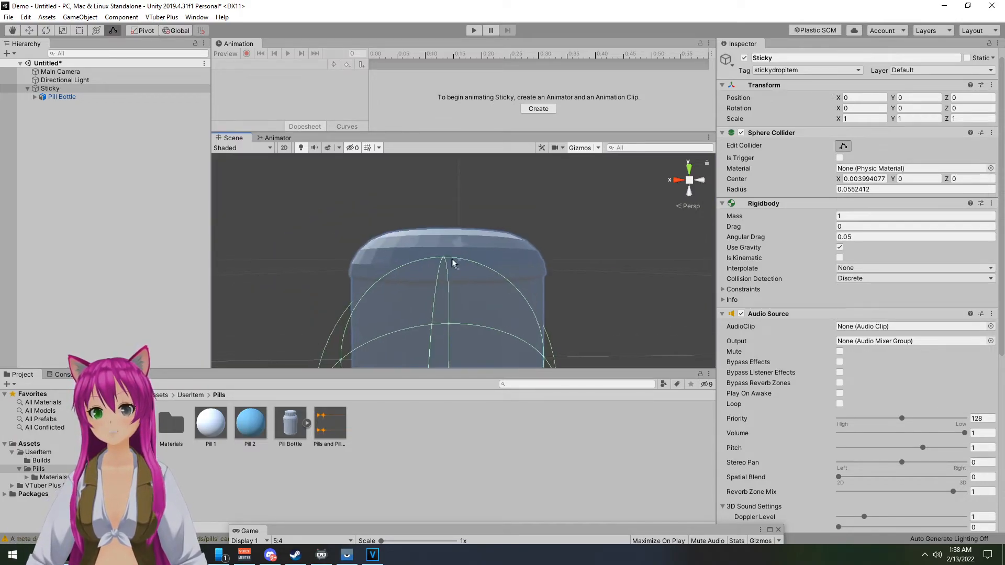
left_click_drag(444, 257, 450, 226)
key("s")
right_click_drag(457, 240, 454, 256)
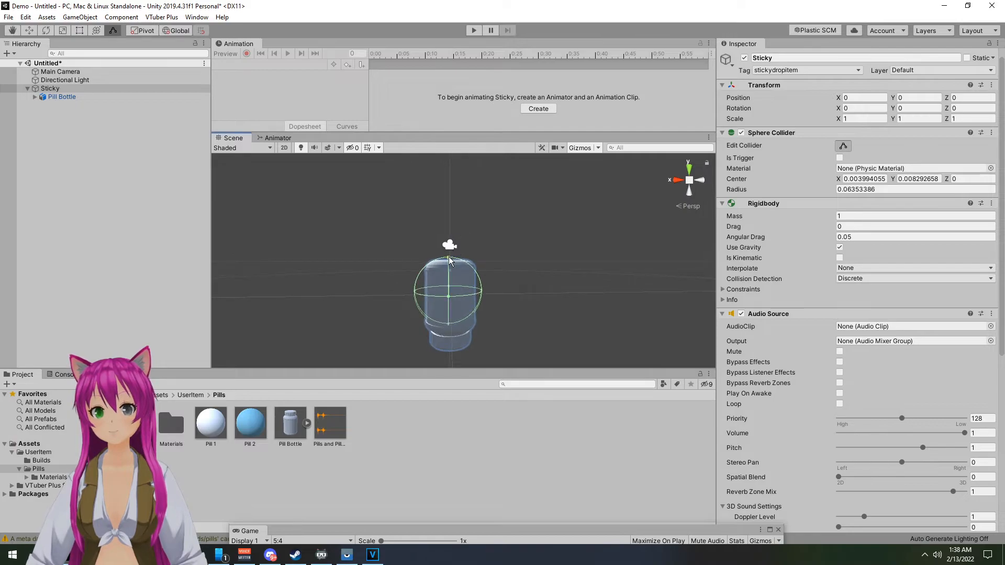
left_click_drag(451, 262, 512, 287, "alt")
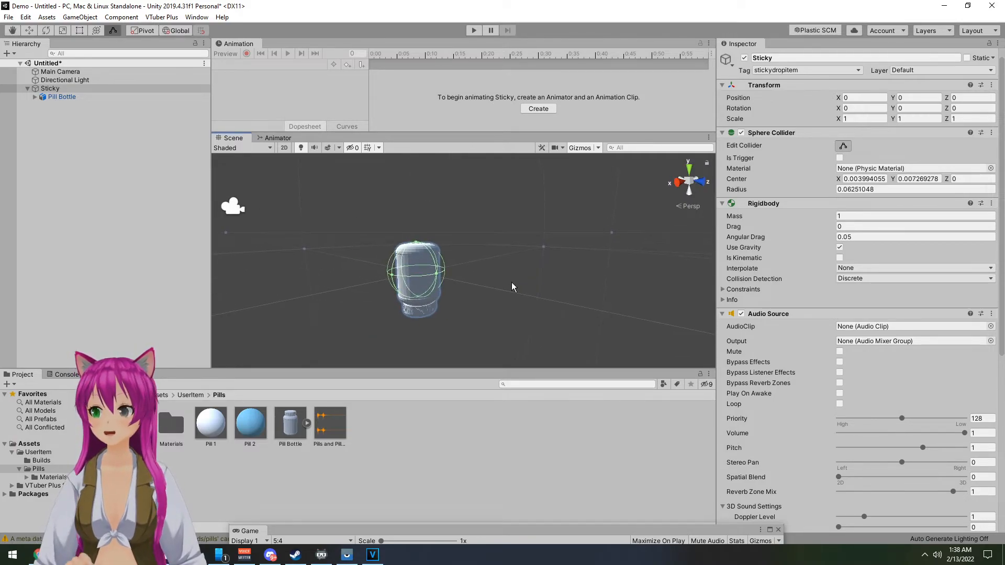
Step: Assign the Pills and Pill Bottle sound effect as the AudioClip of Sticky's Audio Source
scroll(873, 259, "down", 6)
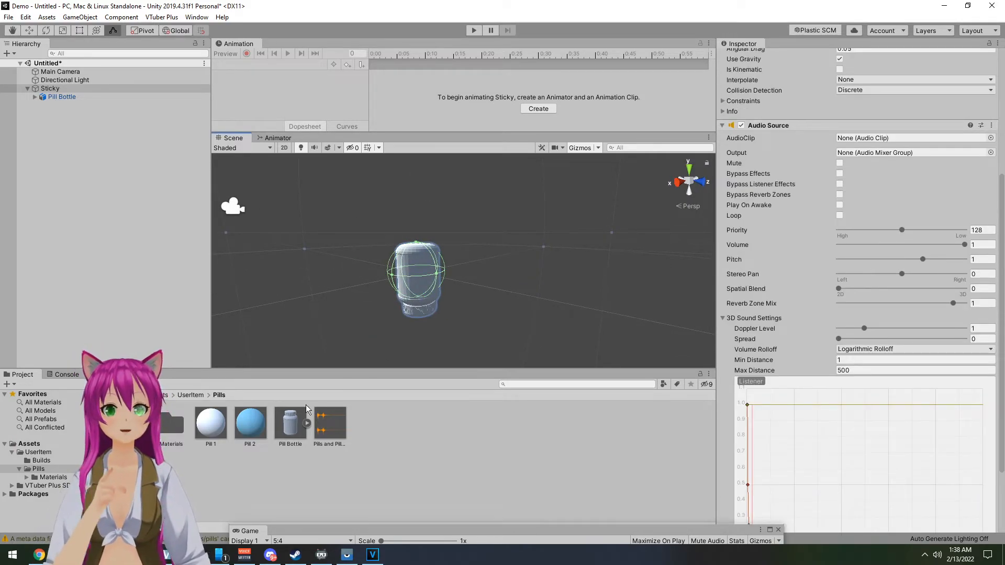
left_click_drag(808, 175, 860, 139)
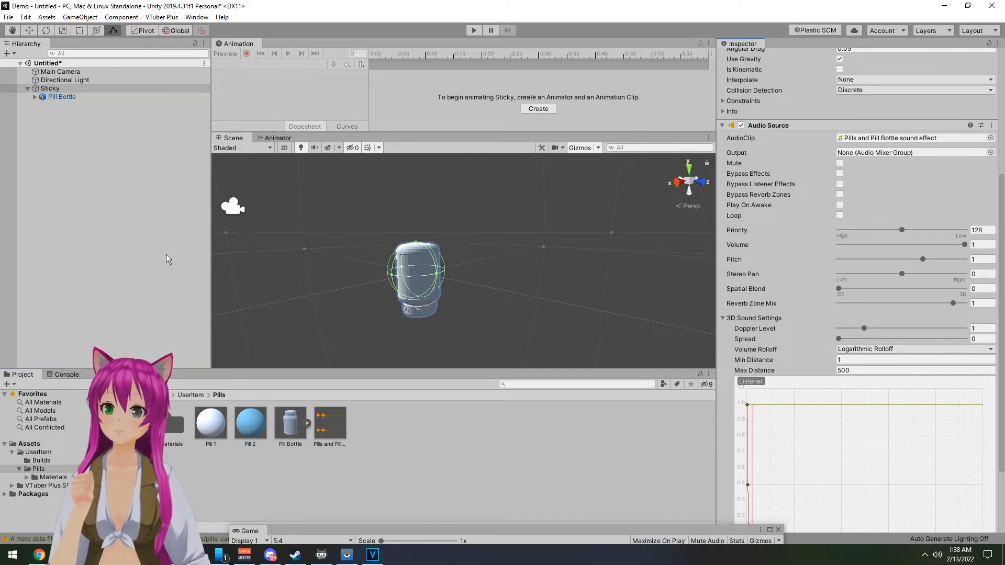
left_click_drag(50, 90, 402, 444)
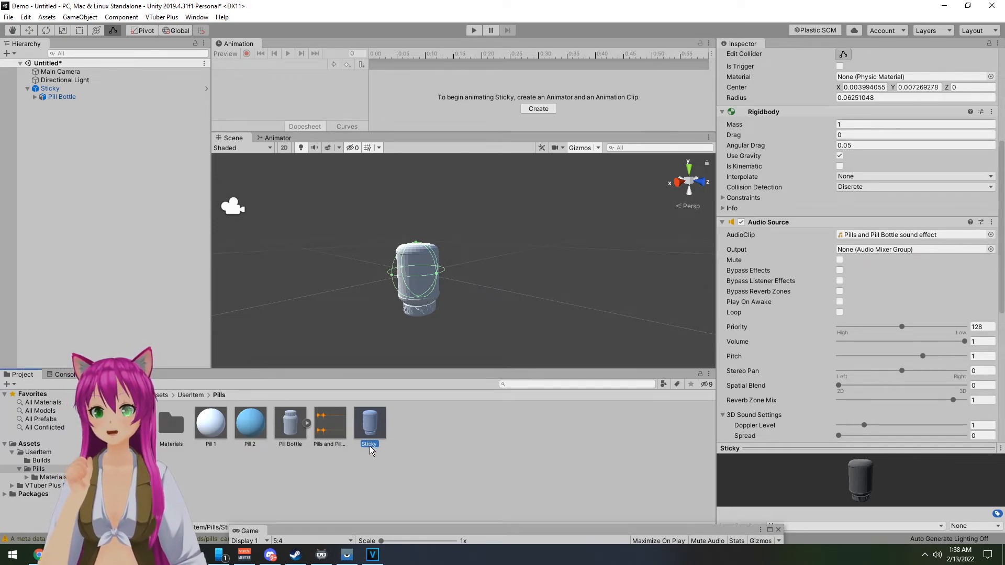
key("Delete")
key("Return")
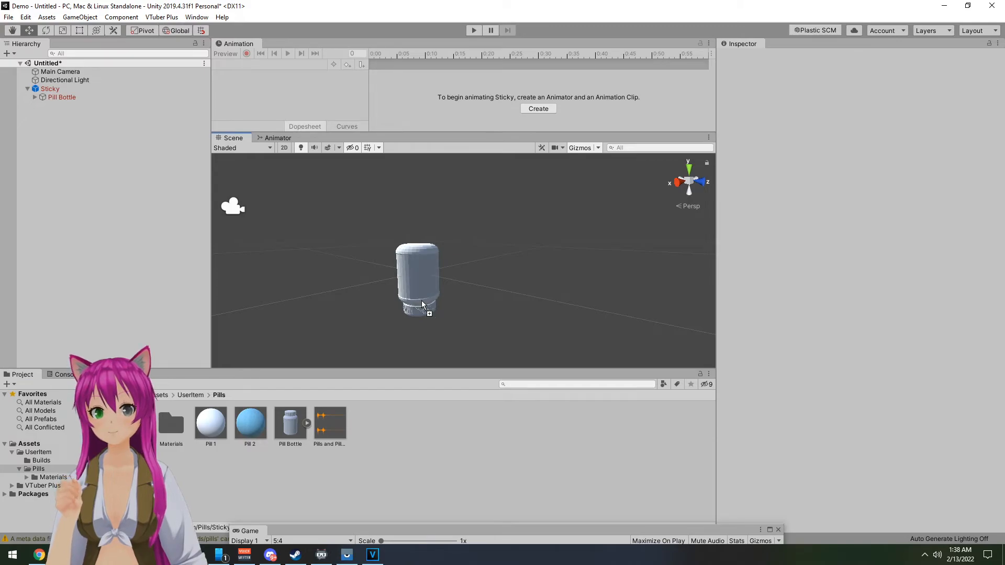
Step: Apply the Pill 2 material to the bottle's body and save Sticky in the Pills folder as a prefab named prefab
left_click_drag(250, 426, 417, 278)
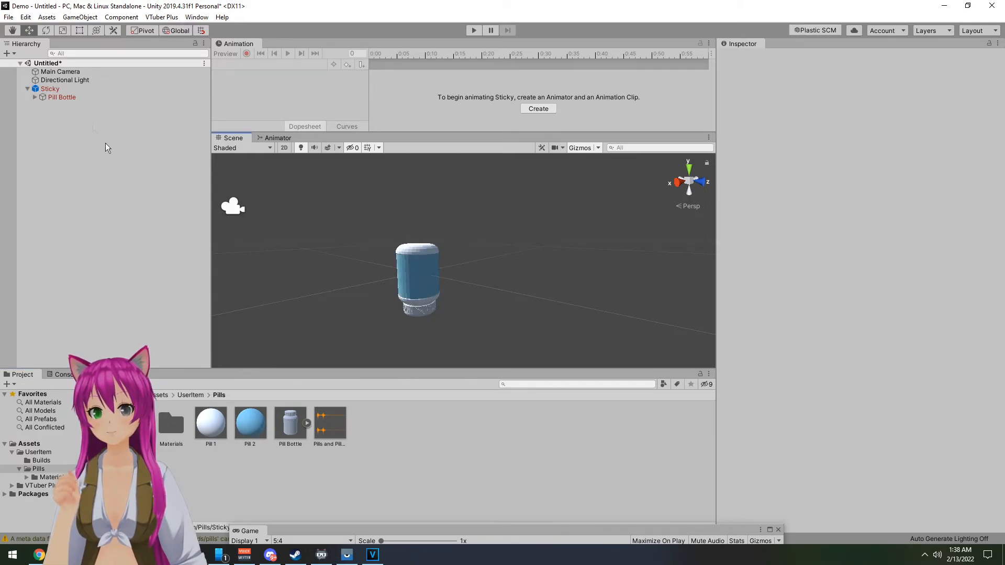
left_click_drag(52, 89, 455, 437)
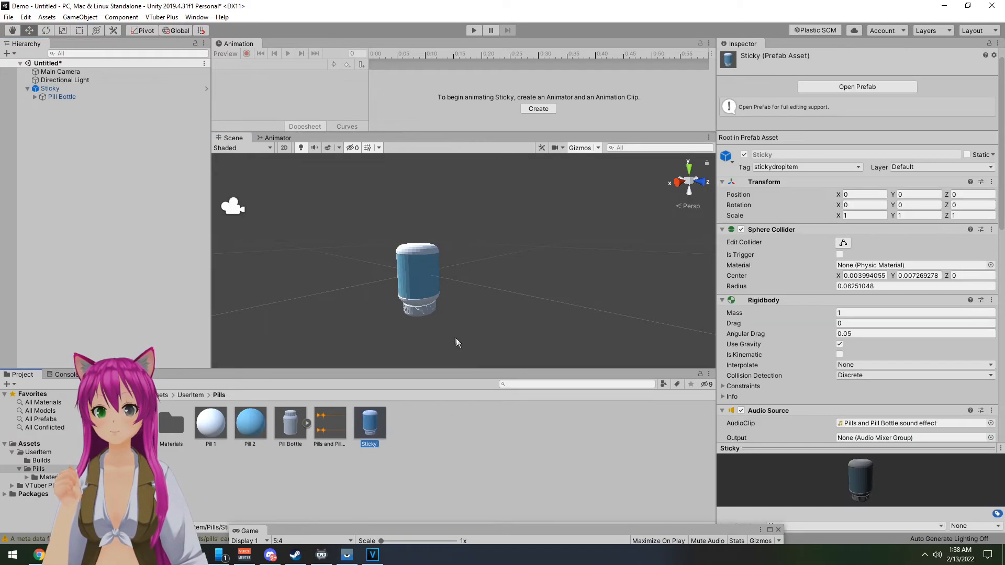
left_click(371, 443)
type("prefa")
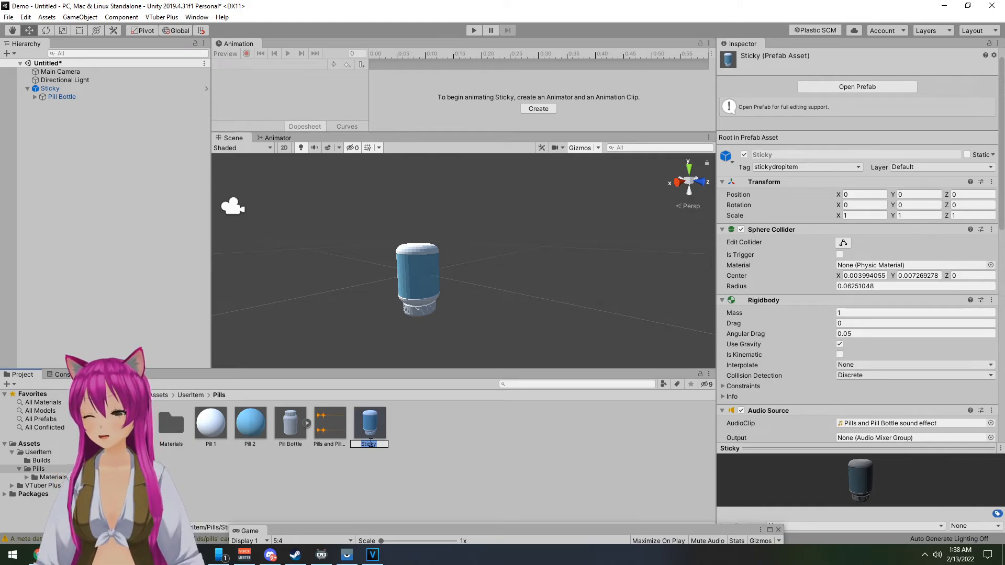
type("b")
key("Return")
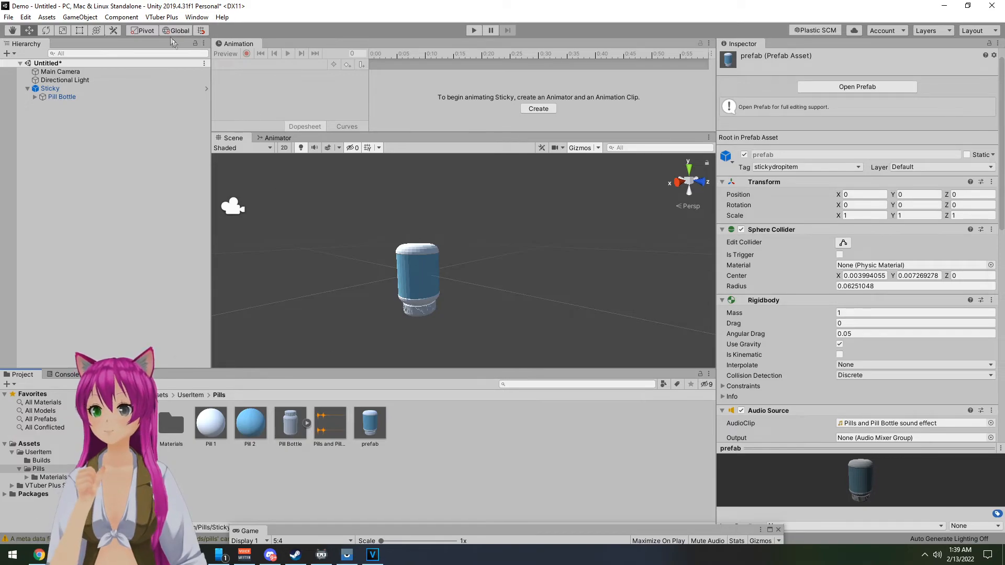
Step: Build the VTuber Plus asset from the prefab and open the Builds folder in File Explorer
left_click(162, 17)
left_click(177, 75)
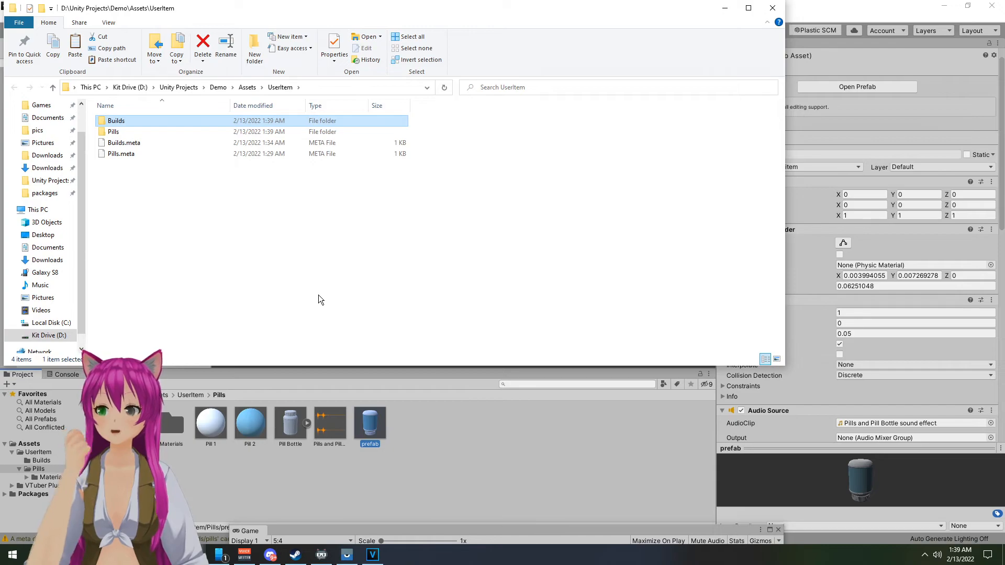
double_click(125, 120)
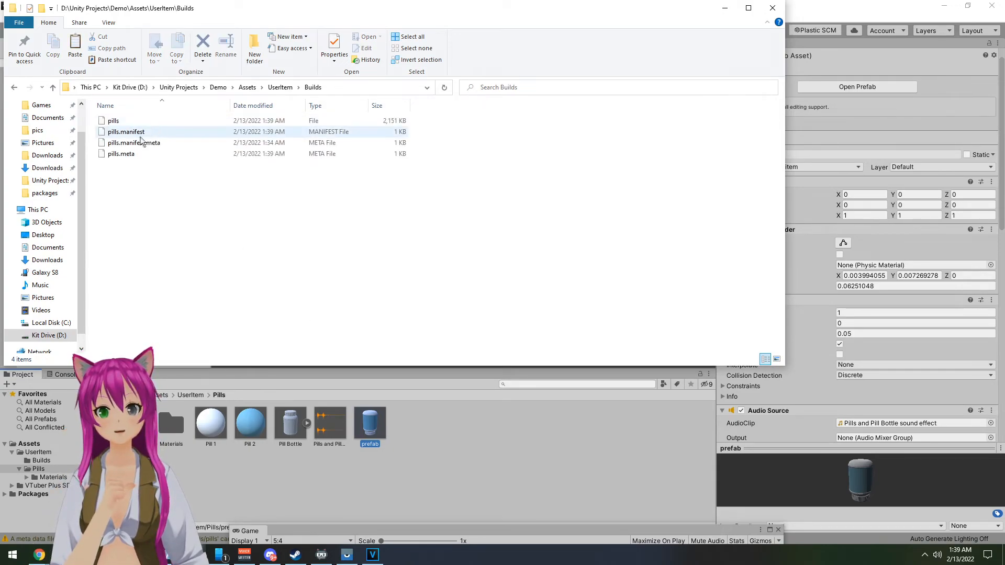
Step: Move the built pills file from Builds into VTuber Plus's UserItem\StickyDropItem folder
left_click(134, 124)
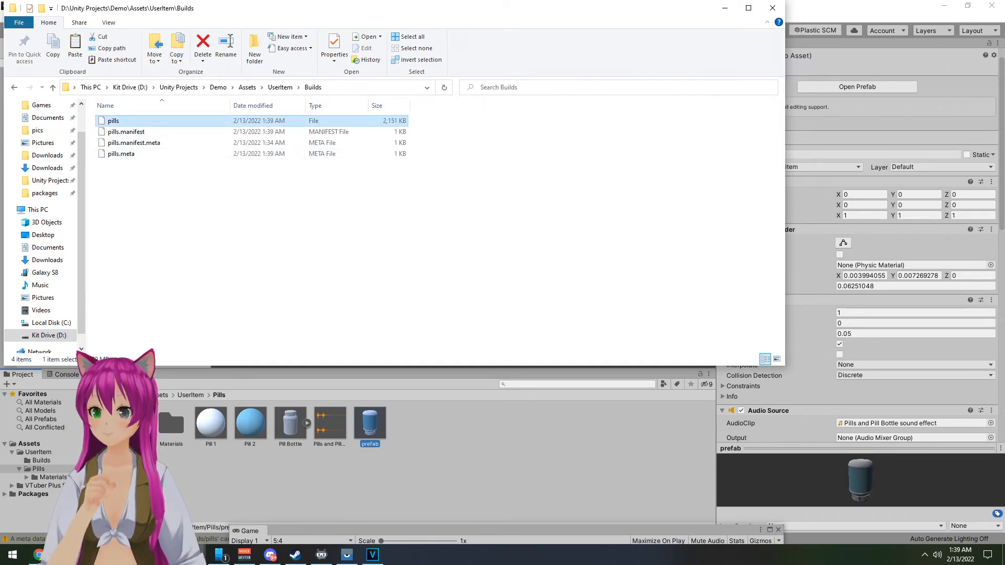
left_click(193, 555)
left_click(199, 502)
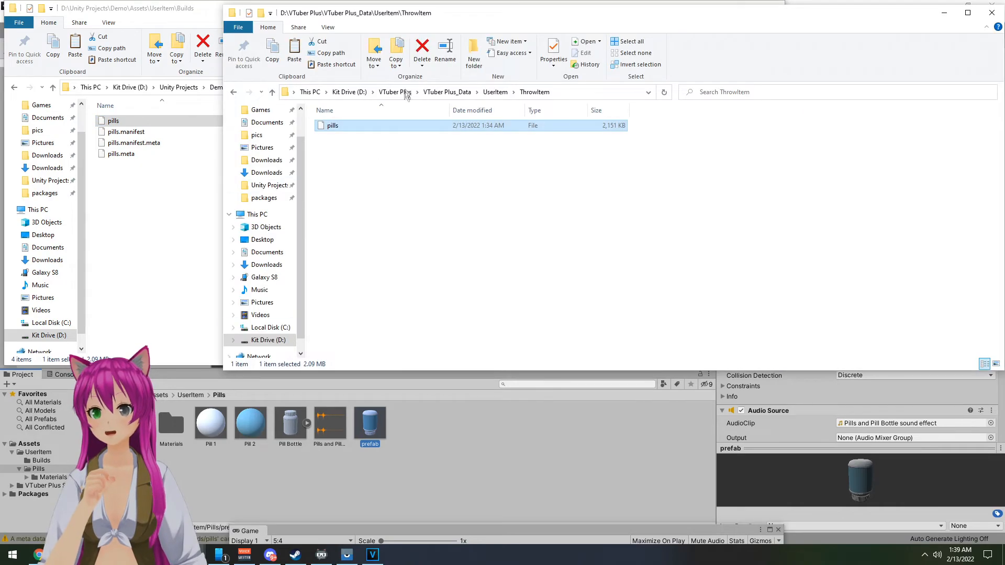
left_click(488, 92)
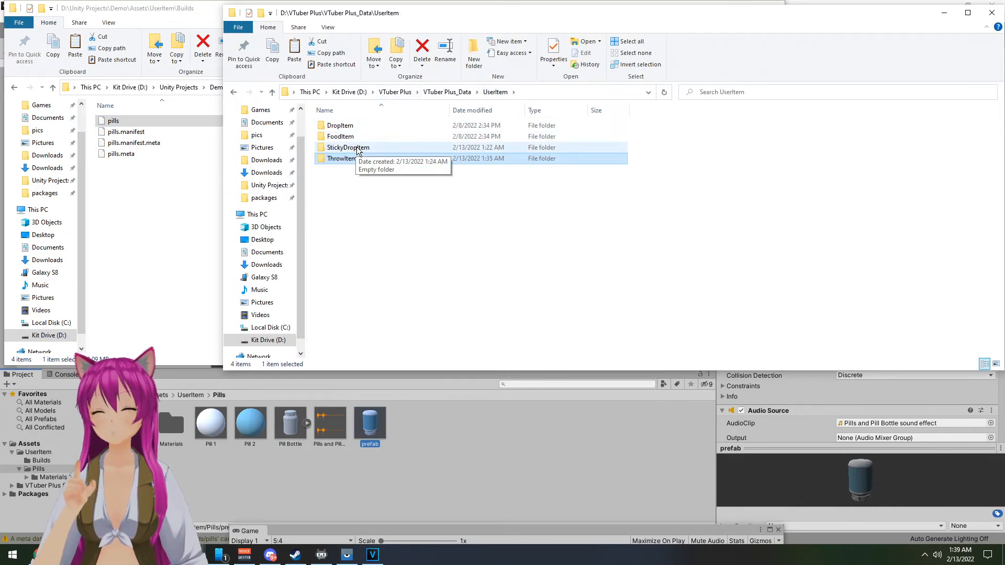
double_click(348, 148)
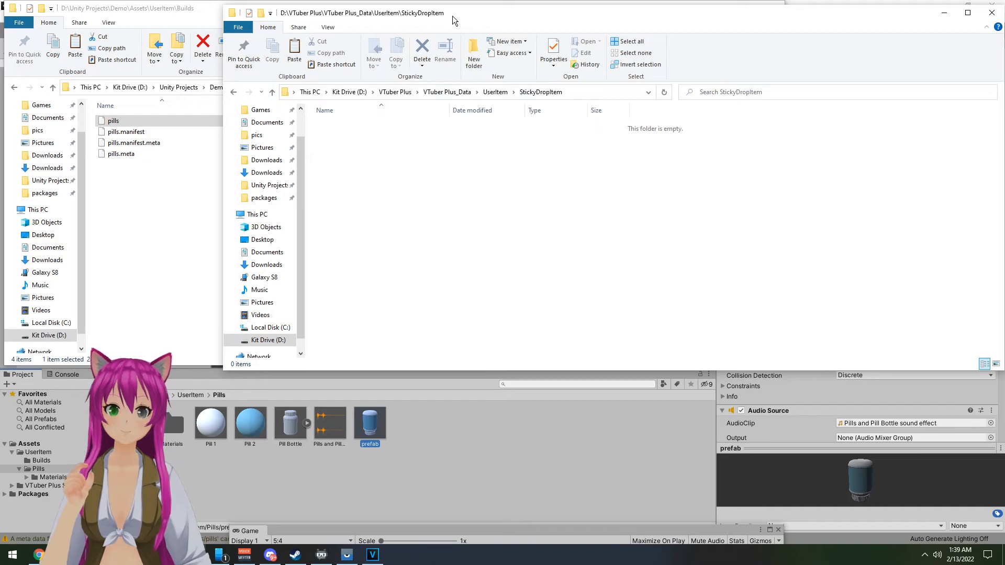
left_click_drag(114, 121, 570, 187)
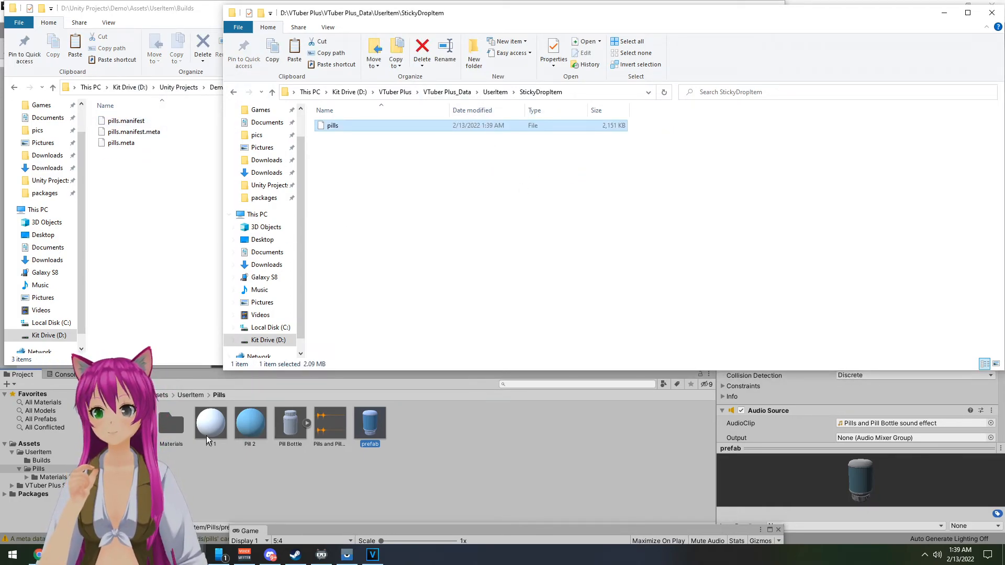
Step: Switch to VTuber Plus, close it and launch it again
left_click(167, 554)
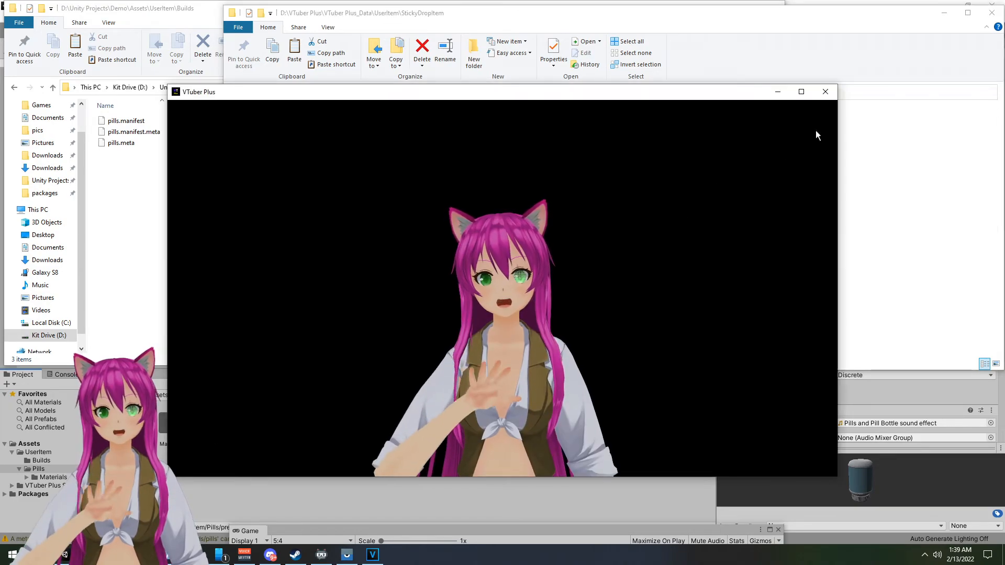
left_click(826, 91)
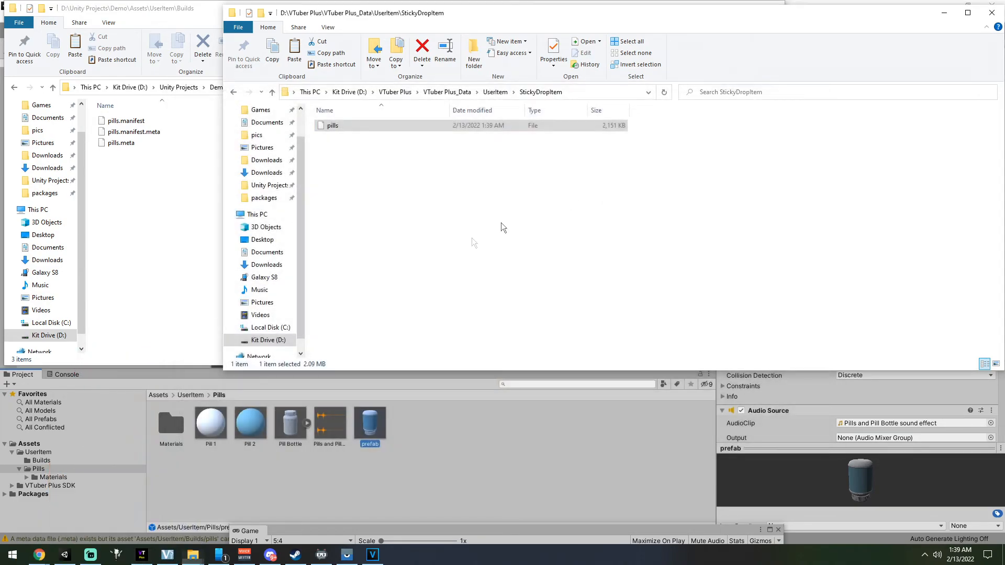
left_click(142, 555)
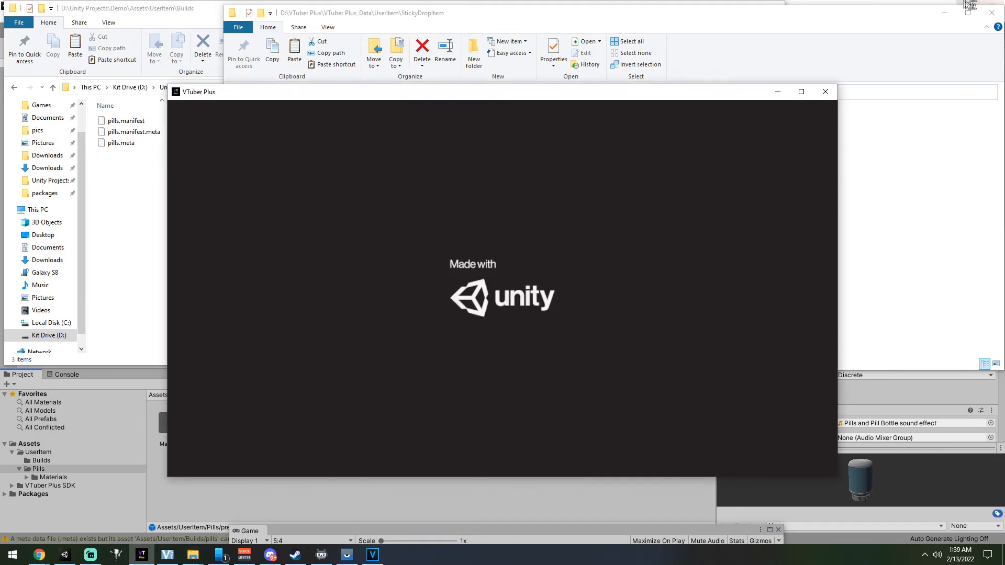
Step: Minimize Unity and the File Explorer windows, then log in to VTuber Plus
left_click(945, 2)
left_click(943, 14)
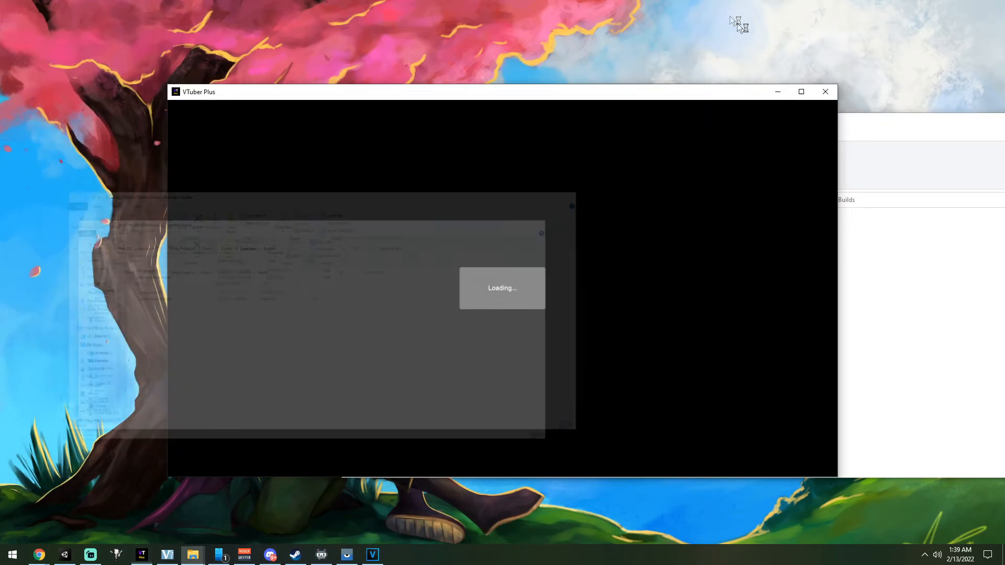
left_click(726, 9)
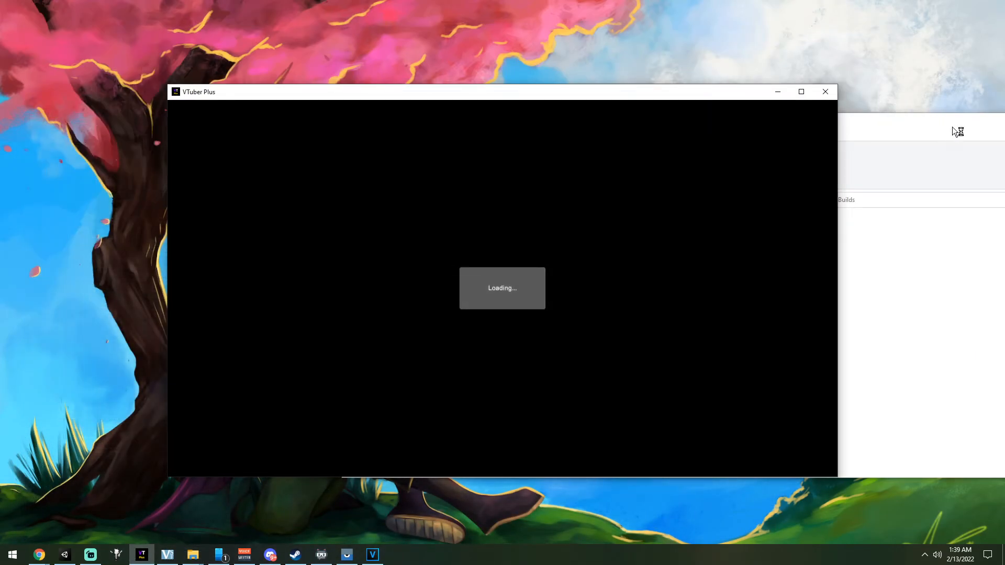
left_click_drag(952, 127, 762, 128)
left_click(864, 123)
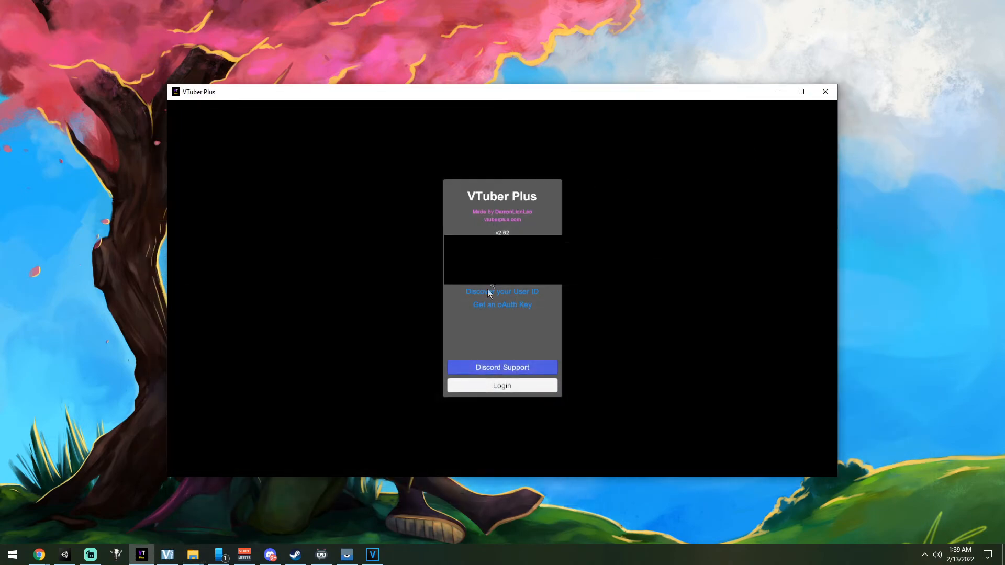
left_click(492, 386)
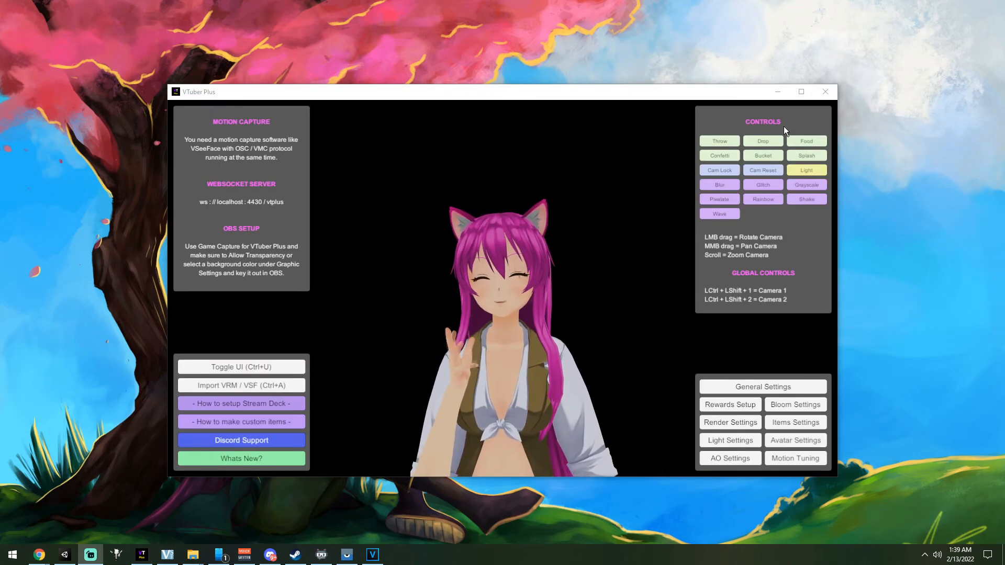
Step: Test the custom pill bottles on the avatar by triggering drops and a throw
left_click(761, 142)
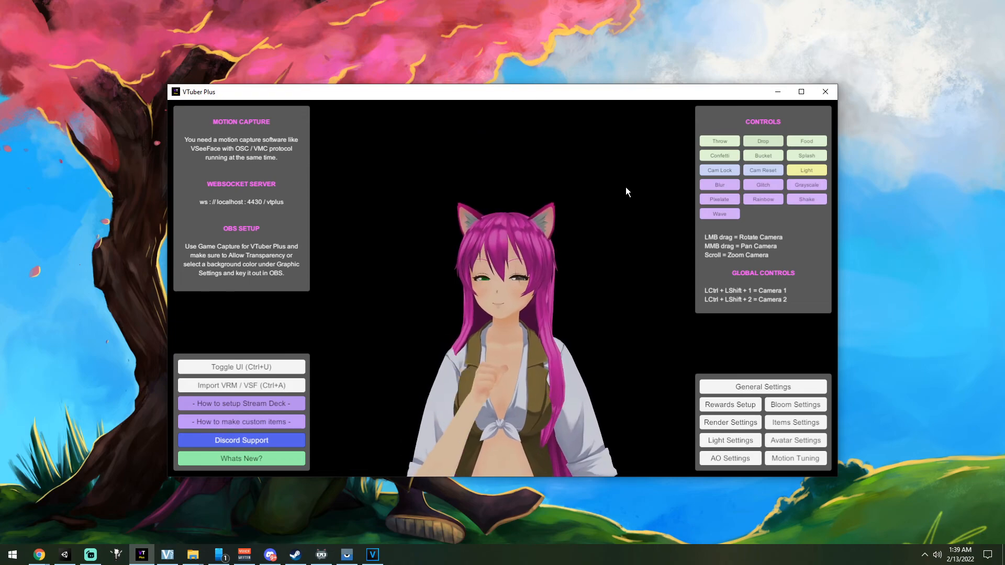
left_click(754, 140)
left_click(713, 143)
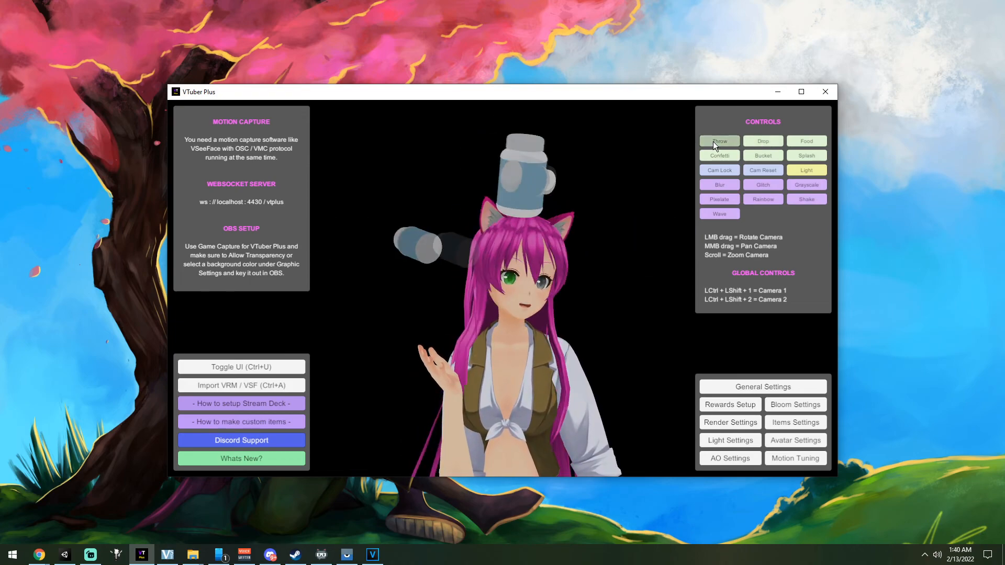